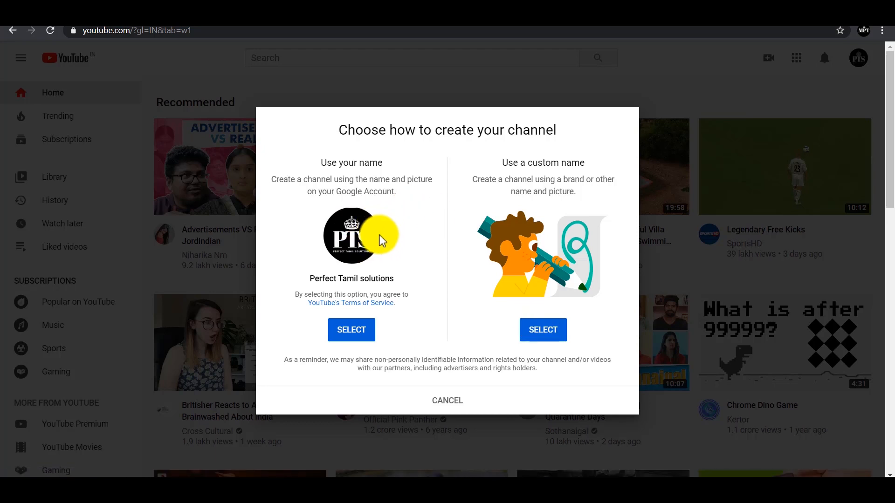
Create a channel with the custom name "Perfect Tamil", acknowledging that it creates a new Google Account with its own settings
{"action": "left_click", "coordinate": [544, 333]}
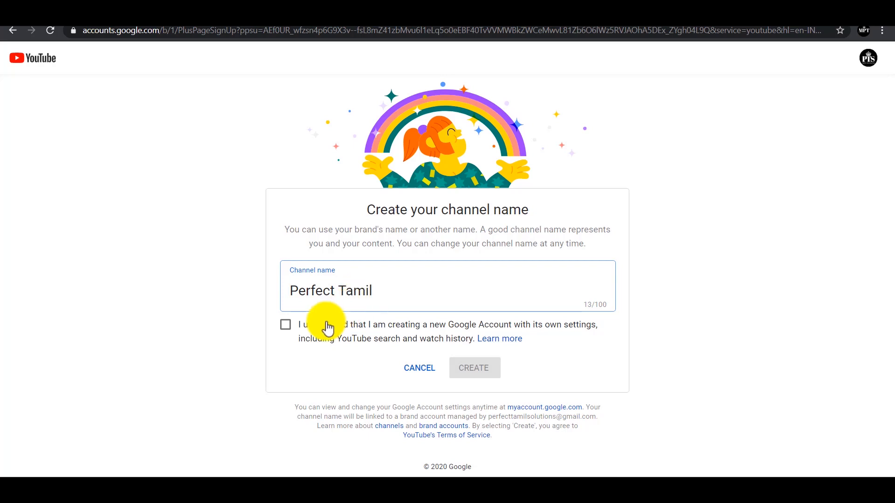
{"action": "left_click", "coordinate": [287, 326]}
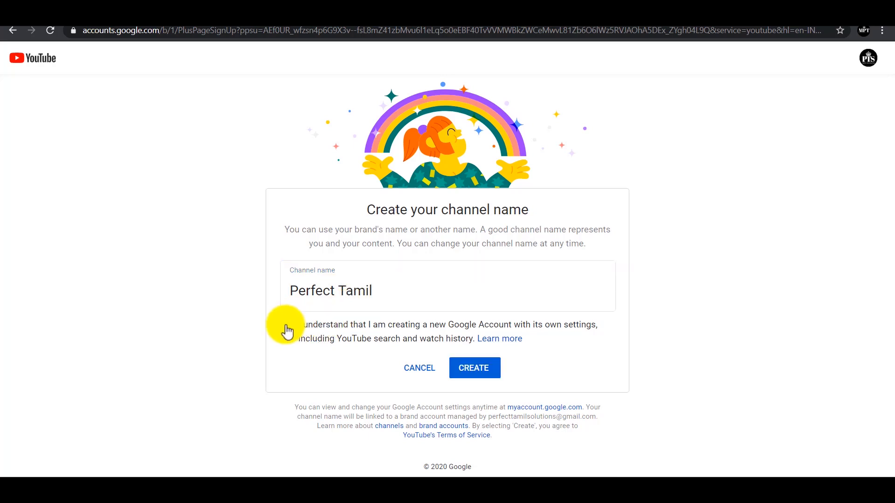
{"action": "left_click", "coordinate": [473, 371]}
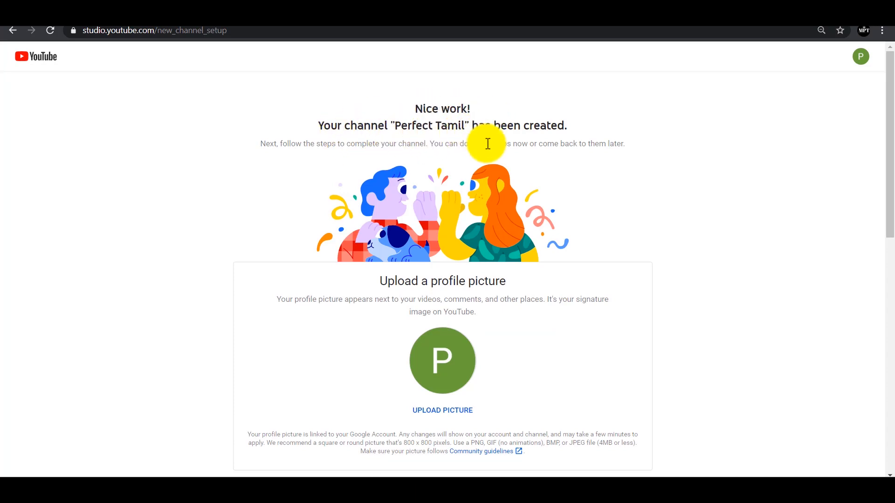
Upload the black crown-and-P logo as the new channel's profile picture
{"action": "scroll", "coordinate": [630, 167], "scroll_direction": "down", "scroll_amount": 2}
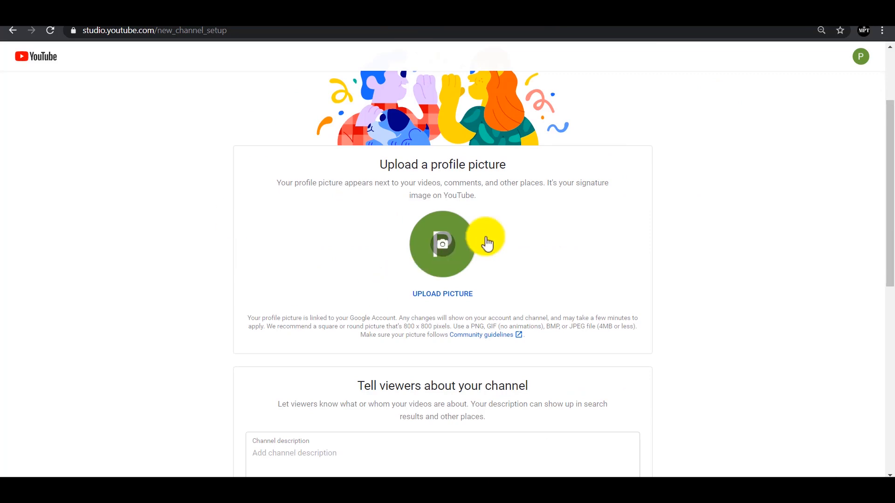
{"action": "scroll", "coordinate": [607, 259], "scroll_direction": "down", "scroll_amount": 3}
{"action": "scroll", "coordinate": [608, 259], "scroll_direction": "up", "scroll_amount": 1}
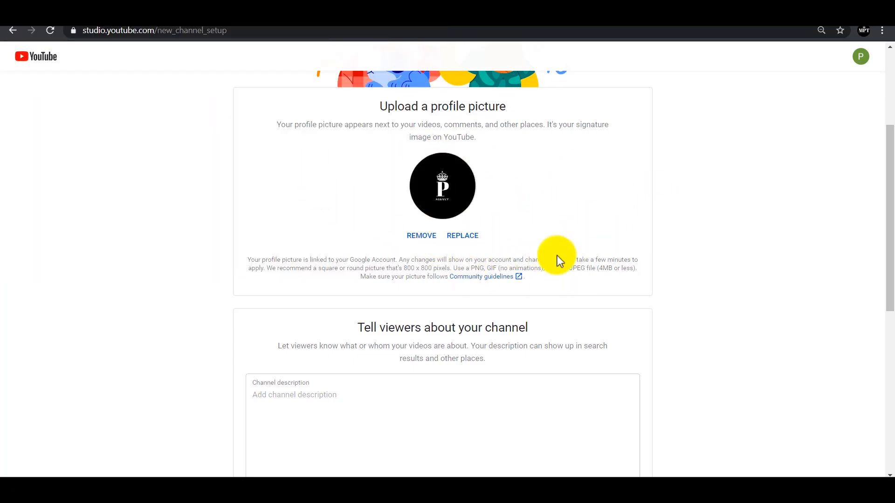
Examine the channel description box and the custom and social link fields of the channel setup
{"action": "scroll", "coordinate": [673, 241], "scroll_direction": "down", "scroll_amount": 3}
{"action": "left_click", "coordinate": [300, 234]}
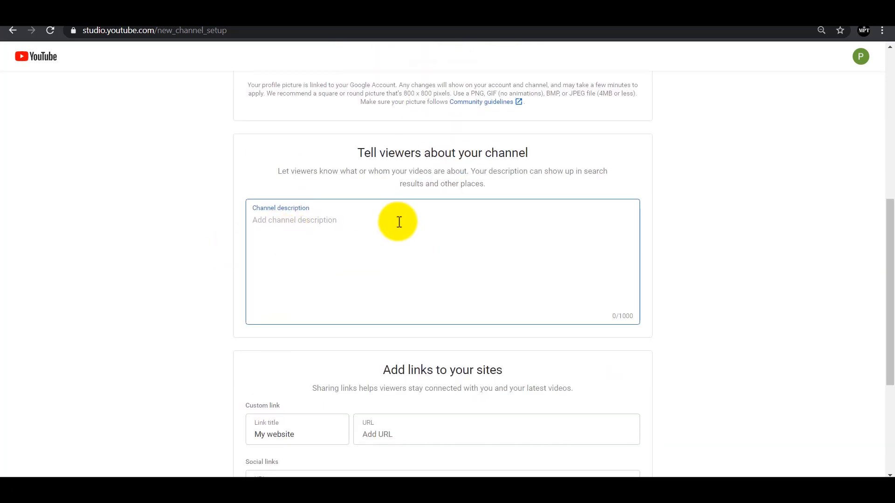
{"action": "scroll", "coordinate": [392, 242], "scroll_direction": "down", "scroll_amount": 1}
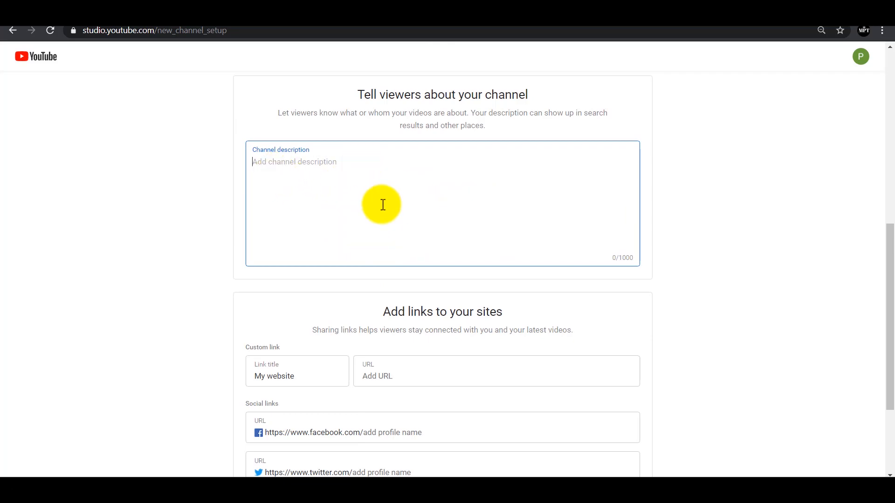
{"action": "scroll", "coordinate": [380, 204], "scroll_direction": "down", "scroll_amount": 1}
{"action": "scroll", "coordinate": [366, 206], "scroll_direction": "up", "scroll_amount": 2}
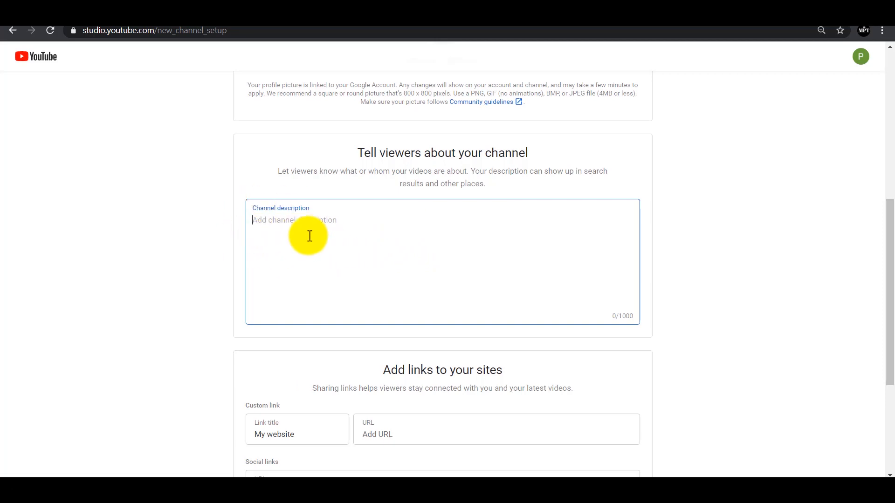
{"action": "scroll", "coordinate": [311, 226], "scroll_direction": "down", "scroll_amount": 1}
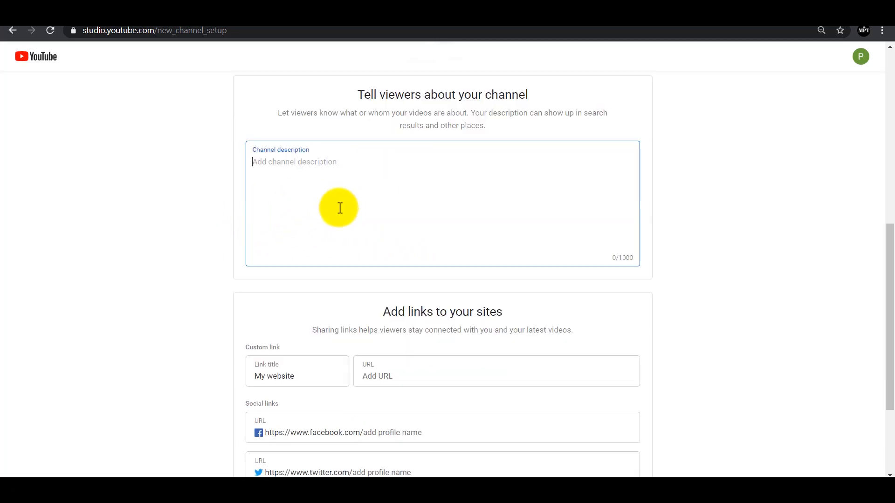
{"action": "scroll", "coordinate": [330, 189], "scroll_direction": "down", "scroll_amount": 2}
{"action": "scroll", "coordinate": [456, 215], "scroll_direction": "down", "scroll_amount": 1}
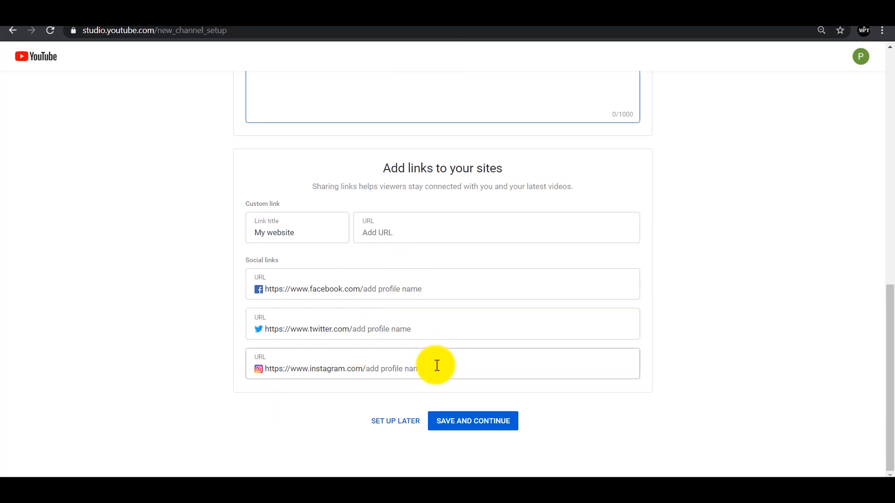
Save the channel setup with description and links left empty, and continue to the channel page
{"action": "scroll", "coordinate": [437, 366], "scroll_direction": "up", "scroll_amount": 12}
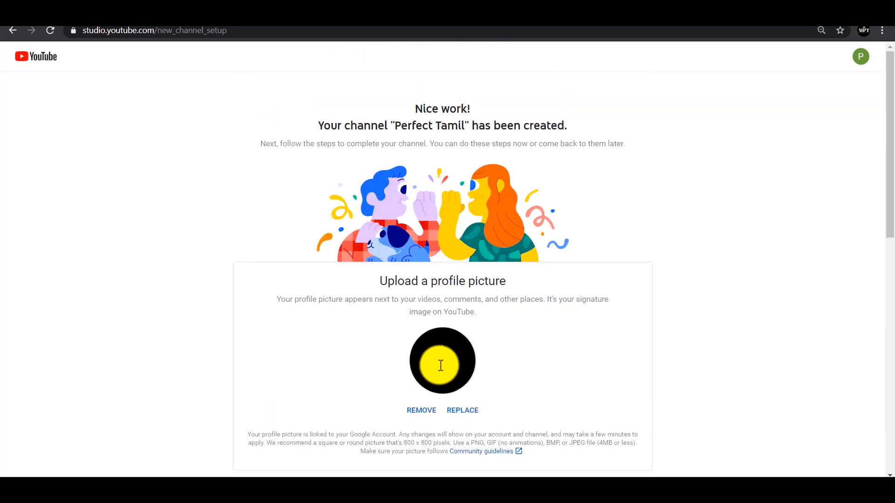
{"action": "scroll", "coordinate": [438, 366], "scroll_direction": "down", "scroll_amount": 10}
{"action": "scroll", "coordinate": [441, 366], "scroll_direction": "down", "scroll_amount": 2}
{"action": "left_click", "coordinate": [464, 428]}
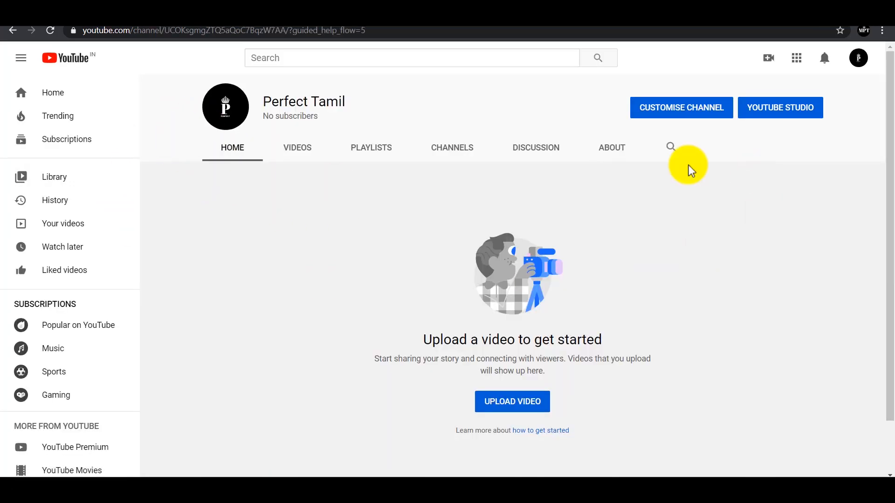
Look through the new channel's Home, Videos, Playlists, Channels, Discussion and About sections
{"action": "scroll", "coordinate": [310, 267], "scroll_direction": "down", "scroll_amount": 1}
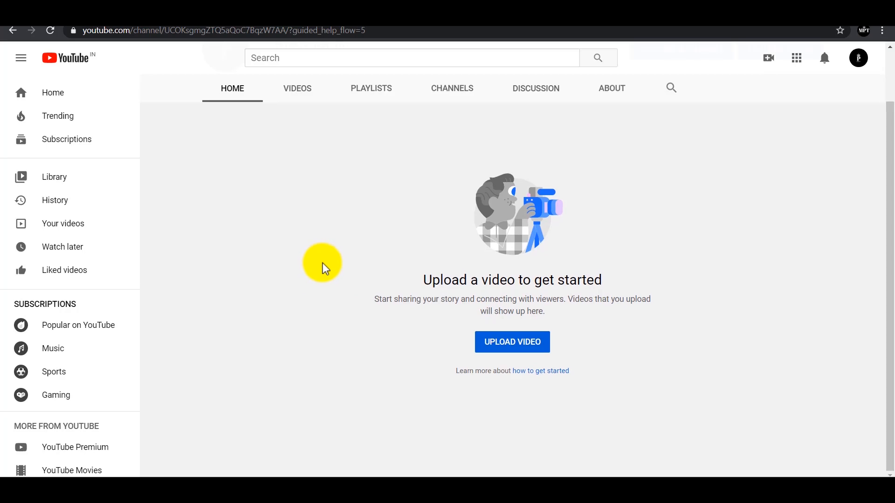
{"action": "scroll", "coordinate": [333, 279], "scroll_direction": "up", "scroll_amount": 1}
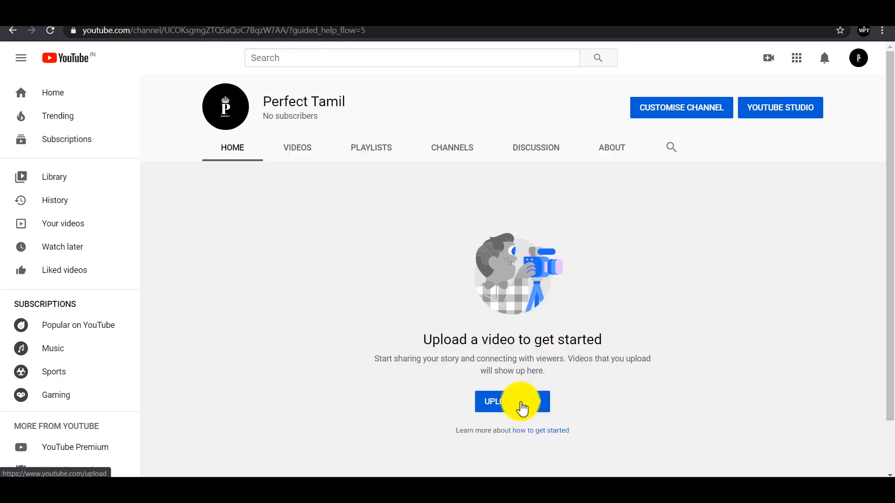
{"action": "left_click", "coordinate": [305, 157]}
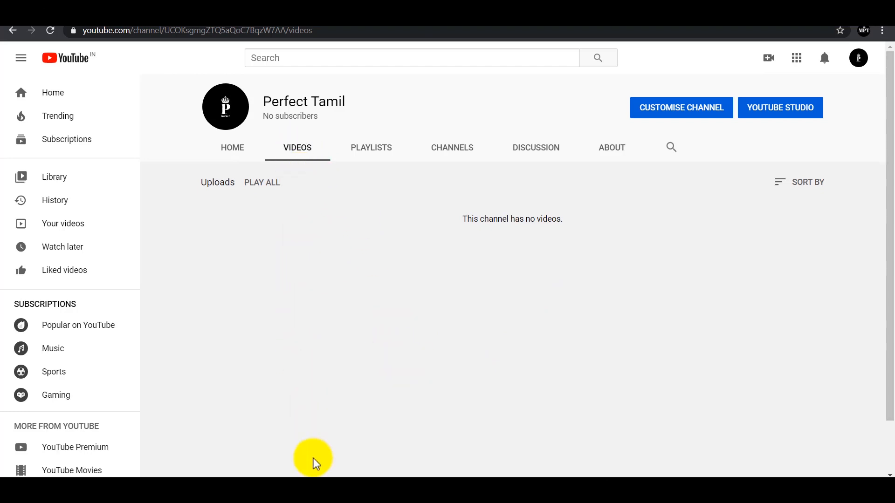
{"action": "left_click", "coordinate": [355, 157]}
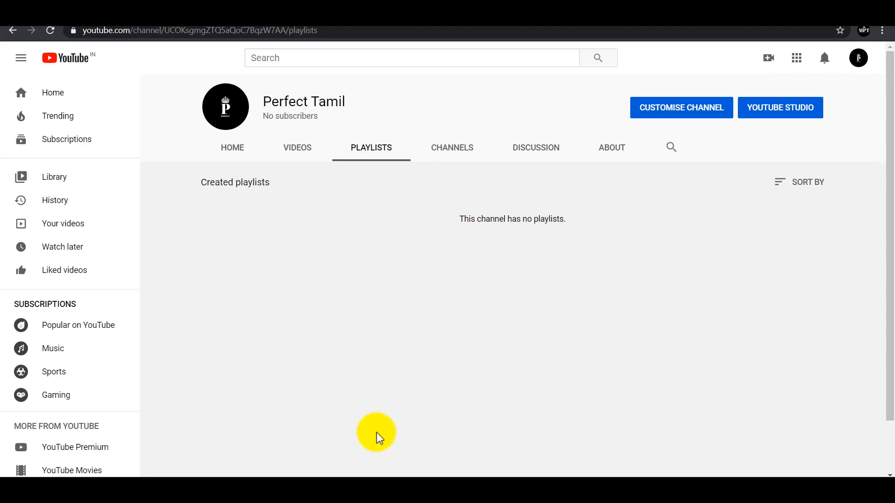
{"action": "left_click", "coordinate": [451, 149]}
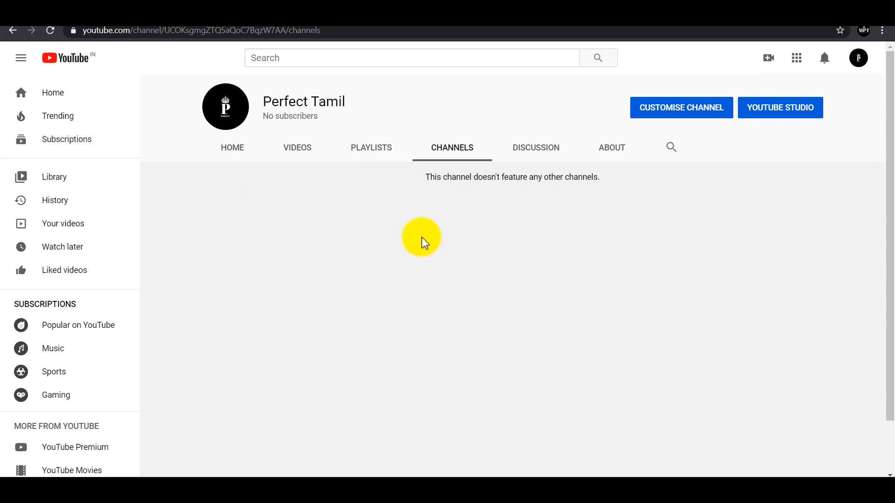
{"action": "left_click", "coordinate": [534, 152]}
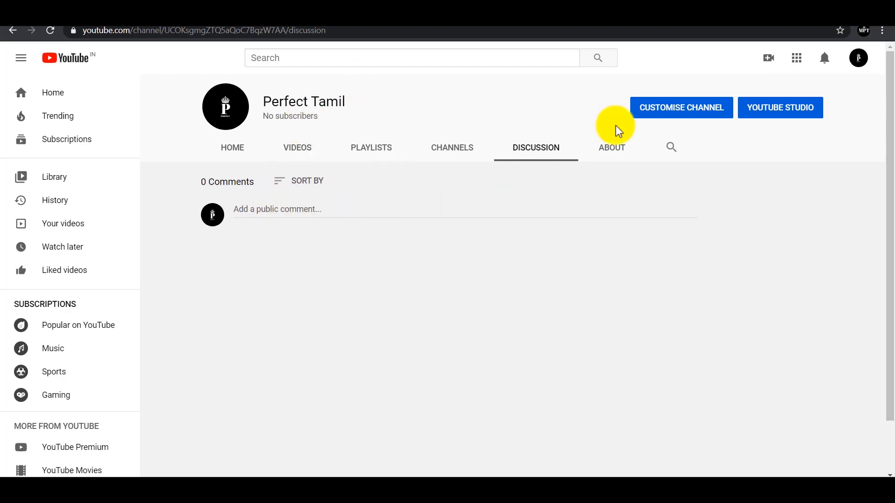
{"action": "left_click", "coordinate": [612, 150]}
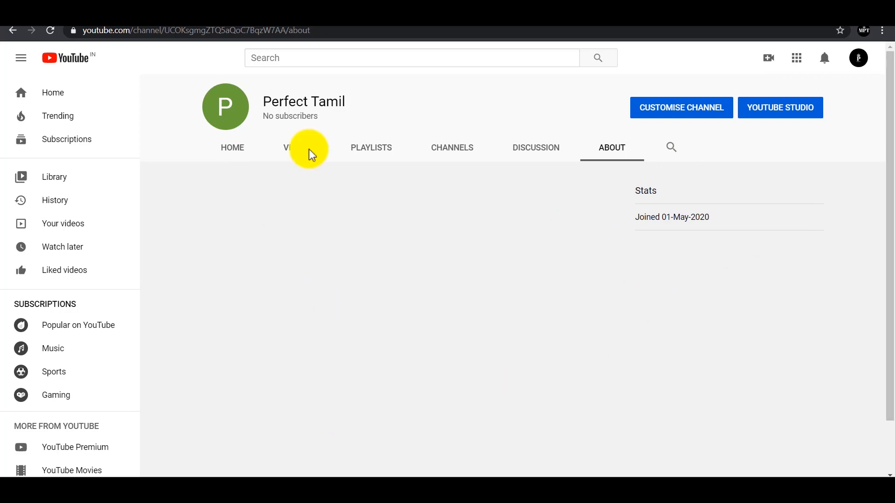
Switch to YouTube Studio, dismiss its welcome message and view the list of channel videos
{"action": "left_click", "coordinate": [774, 106]}
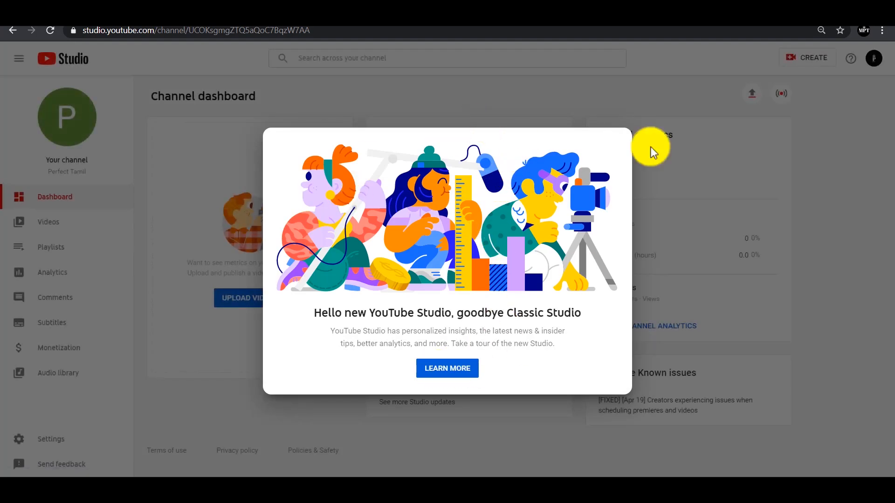
{"action": "left_click", "coordinate": [800, 196]}
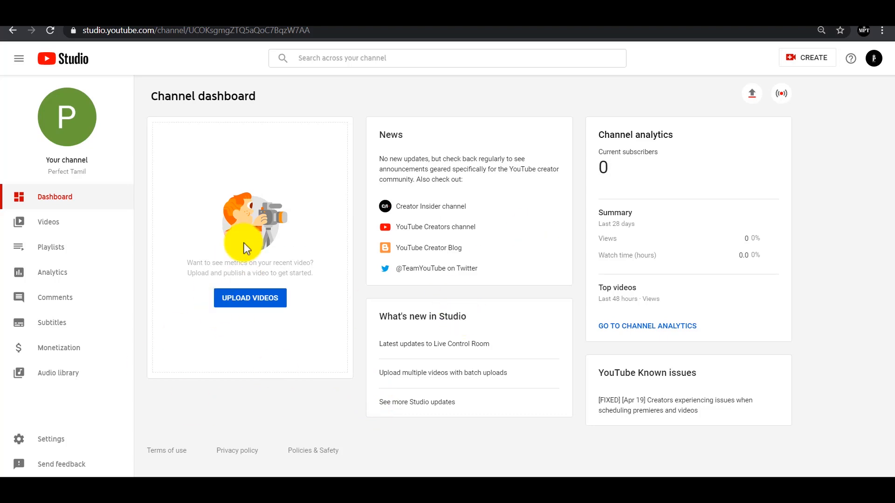
{"action": "left_click", "coordinate": [52, 226]}
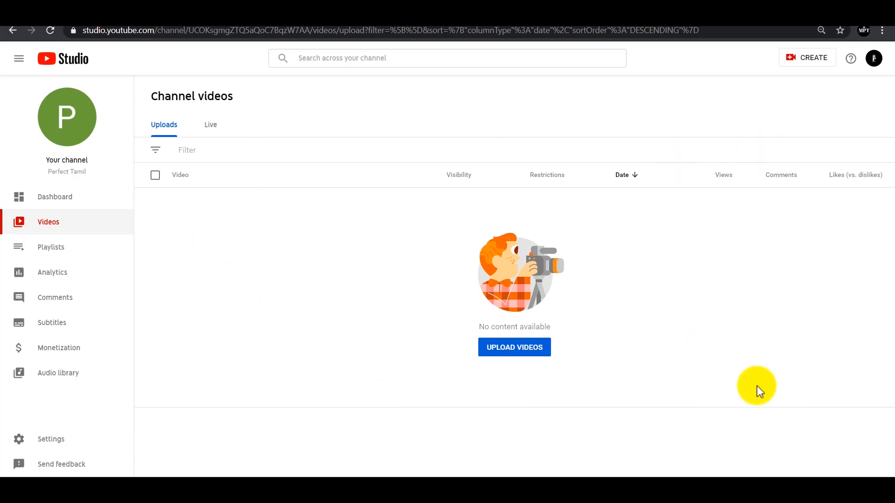
{"action": "left_click", "coordinate": [97, 253]}
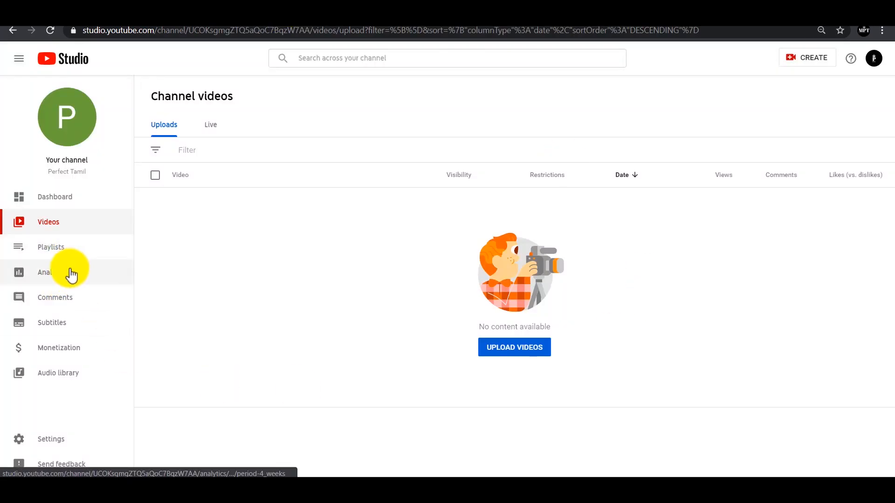
Examine the Overview, Reach, Engagement and Audience reports in the channel analytics
{"action": "left_click", "coordinate": [55, 277]}
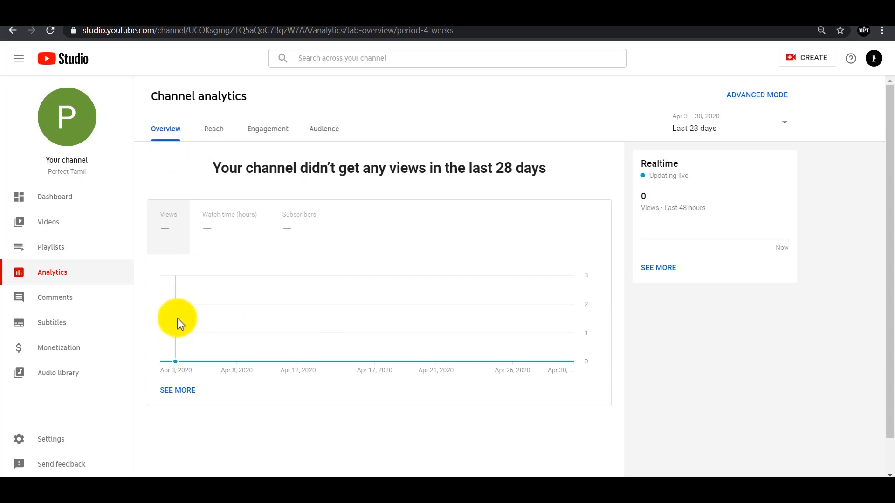
{"action": "left_click", "coordinate": [214, 134]}
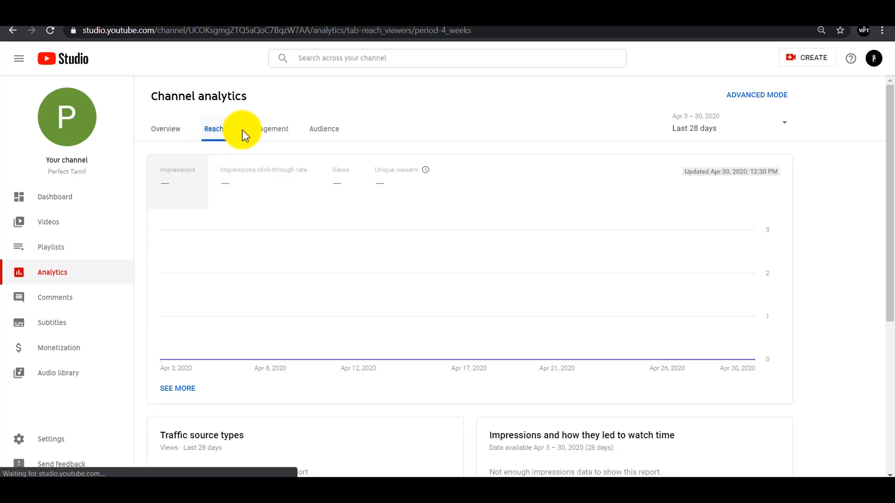
{"action": "left_click", "coordinate": [273, 134]}
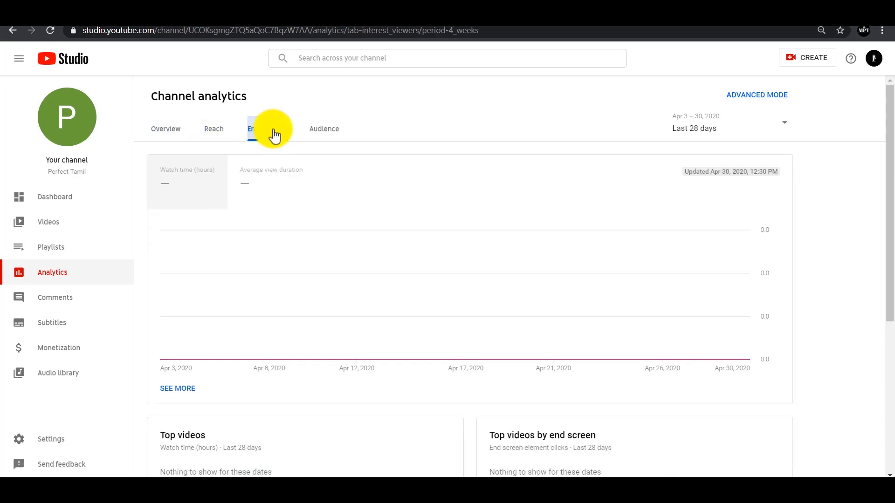
{"action": "left_click", "coordinate": [330, 131]}
{"action": "scroll", "coordinate": [535, 264], "scroll_direction": "down", "scroll_amount": 3}
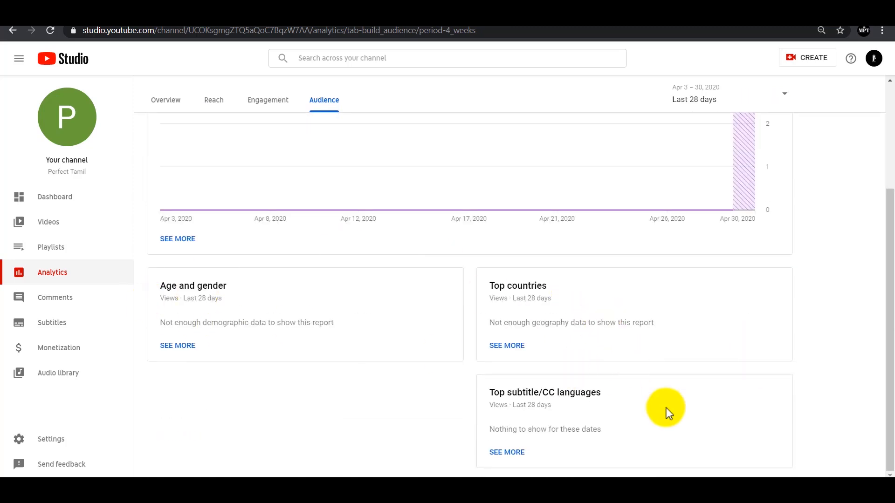
{"action": "scroll", "coordinate": [562, 402], "scroll_direction": "up", "scroll_amount": 3}
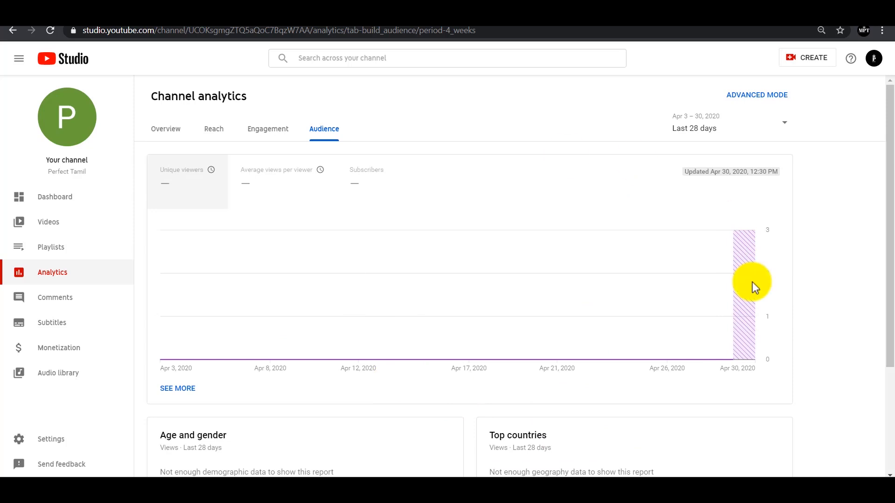
{"action": "scroll", "coordinate": [396, 275], "scroll_direction": "down", "scroll_amount": 3}
{"action": "scroll", "coordinate": [755, 133], "scroll_direction": "up", "scroll_amount": 3}
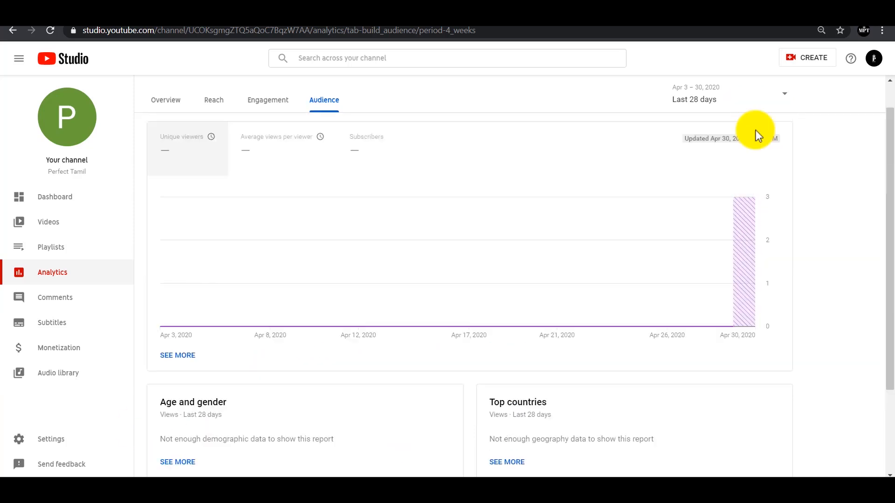
Examine the advanced analytics by traffic source, geography, viewer age, gender, date, device type and YouTube product, and close the advanced view
{"action": "left_click", "coordinate": [764, 96]}
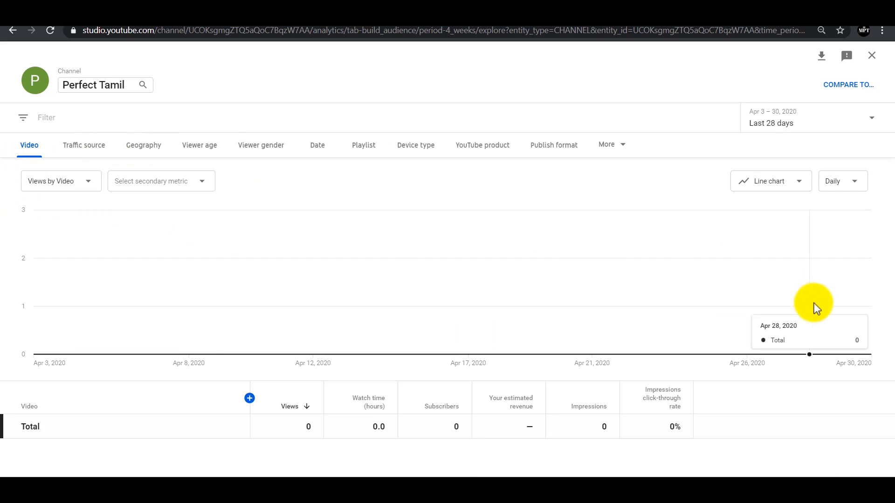
{"action": "left_click", "coordinate": [86, 154]}
{"action": "left_click", "coordinate": [143, 151]}
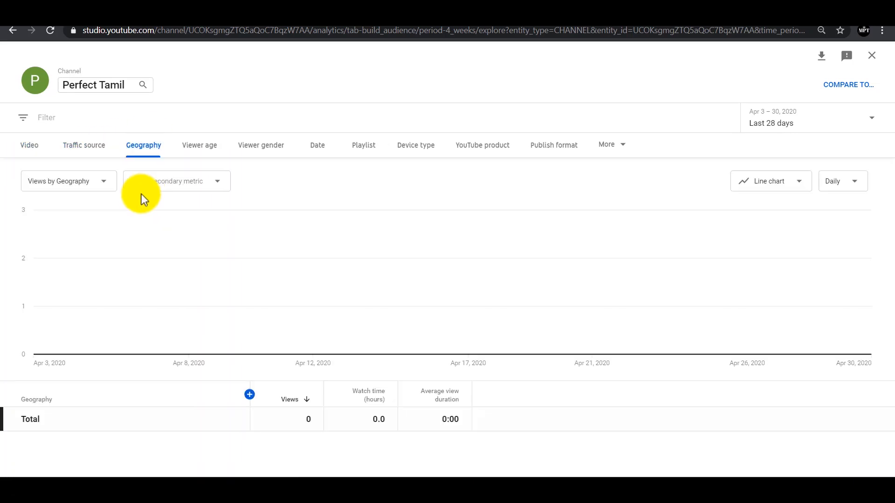
{"action": "left_click", "coordinate": [200, 155]}
{"action": "left_click", "coordinate": [275, 155]}
{"action": "left_click", "coordinate": [320, 149]}
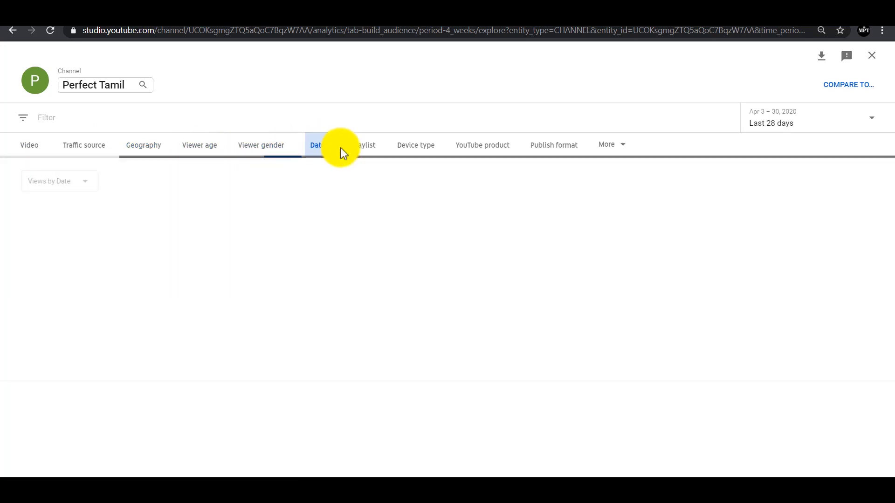
{"action": "left_click", "coordinate": [424, 150]}
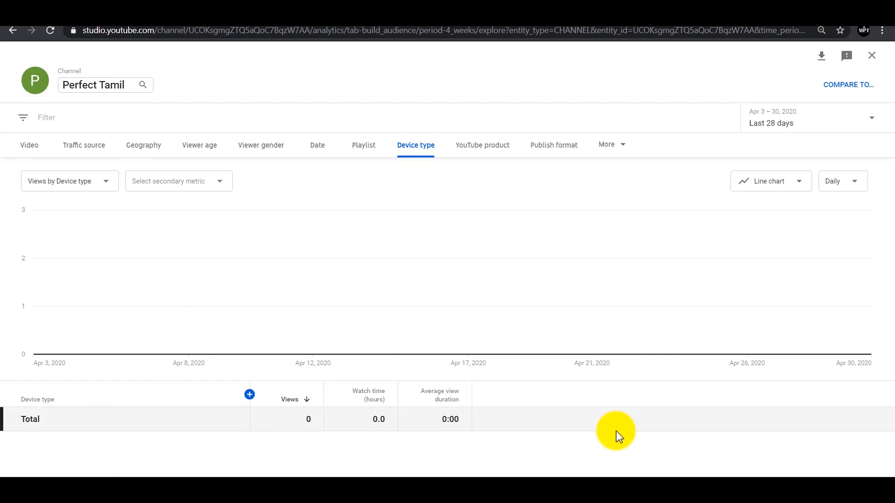
{"action": "left_click", "coordinate": [483, 152]}
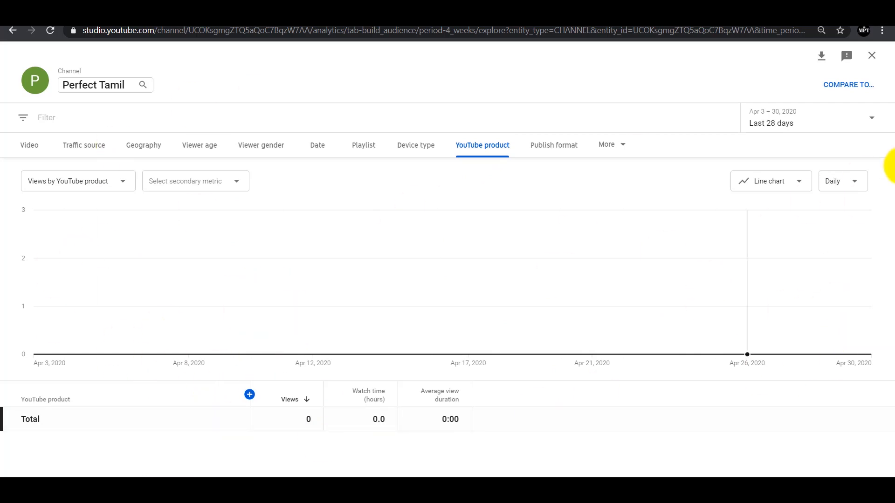
{"action": "left_click", "coordinate": [871, 55]}
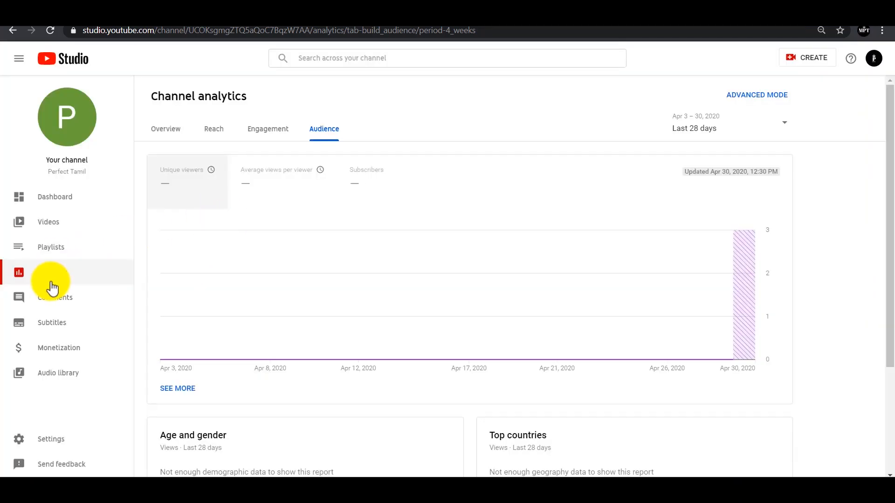
Examine the channel's published, held-for-review and likely spam comments, dismissing the tip about comment filters
{"action": "left_click", "coordinate": [83, 302]}
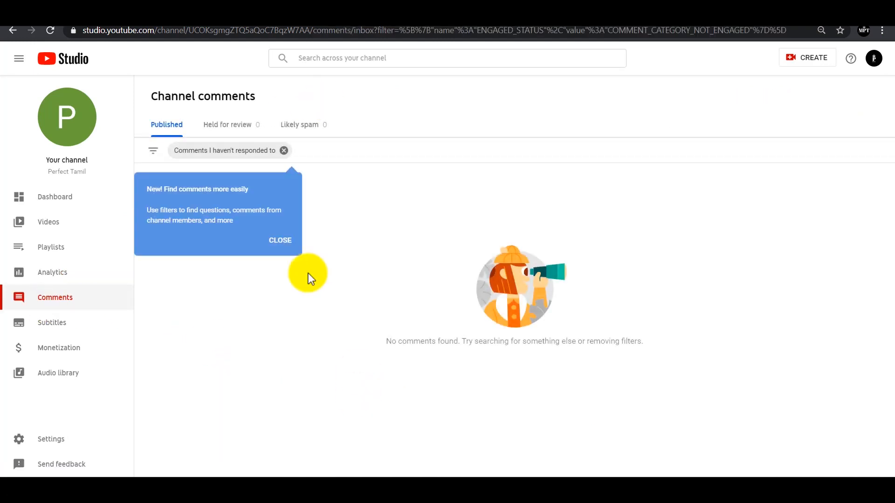
{"action": "left_click", "coordinate": [291, 247]}
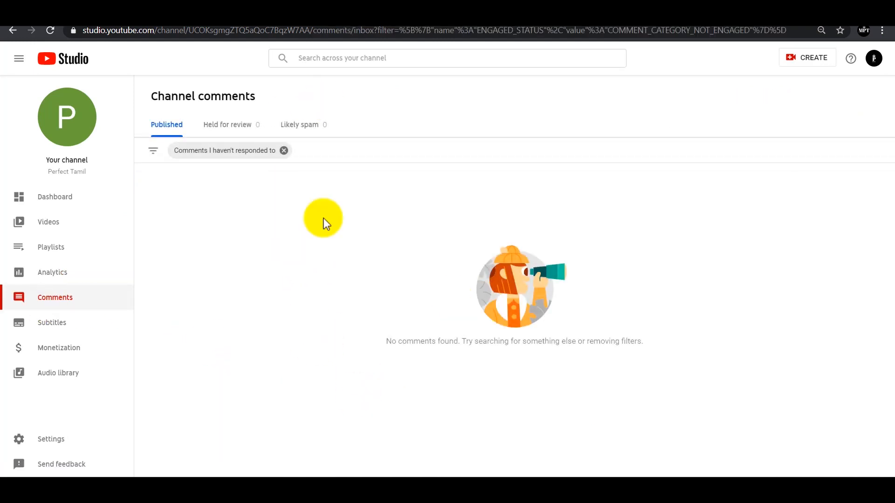
{"action": "left_click", "coordinate": [233, 127]}
{"action": "left_click", "coordinate": [286, 125]}
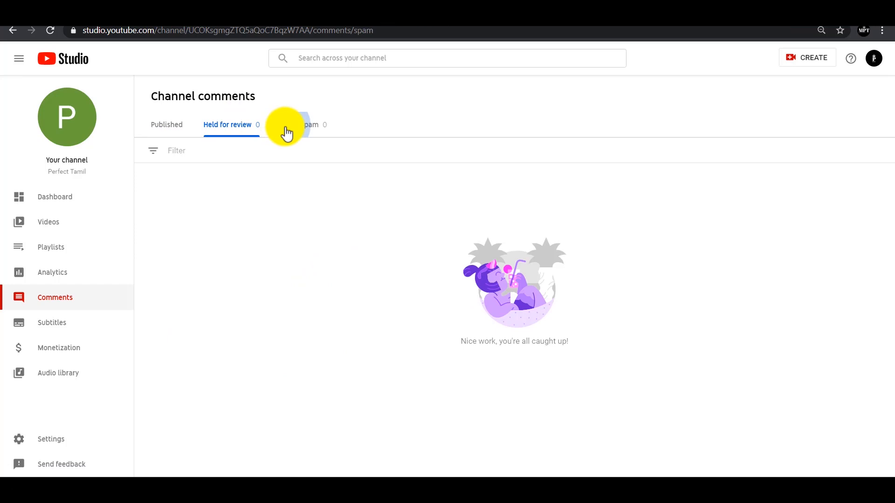
{"action": "left_click", "coordinate": [168, 126]}
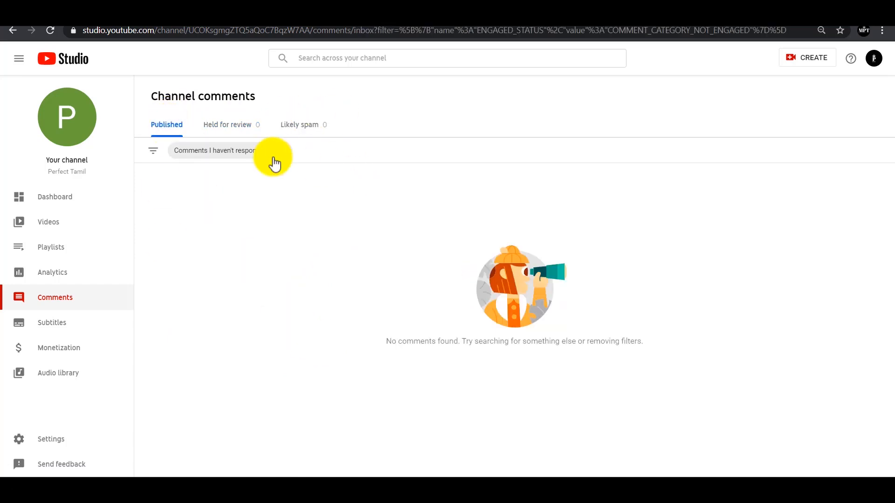
{"action": "left_click", "coordinate": [297, 127]}
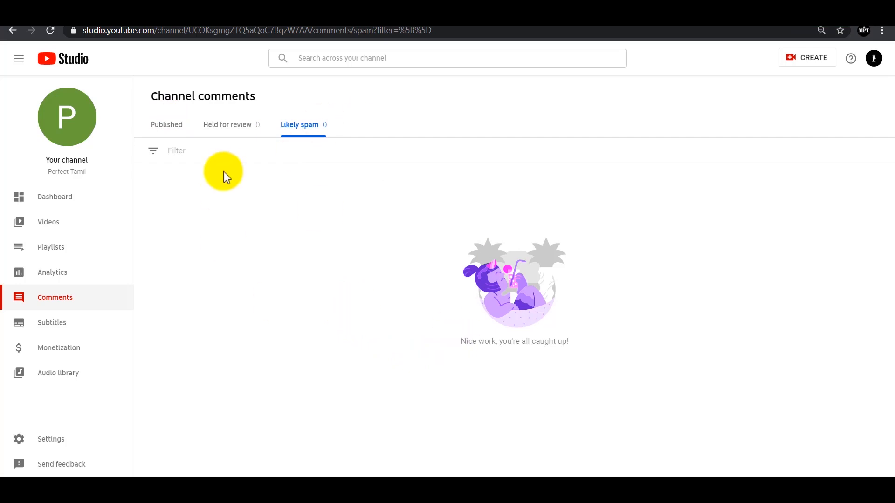
View the channel's subtitles overview and its monetization status
{"action": "left_click", "coordinate": [67, 325]}
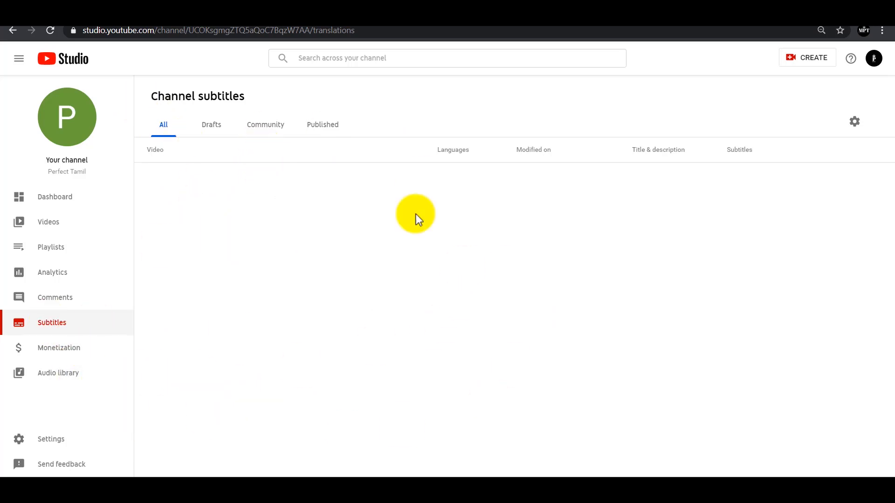
{"action": "left_click", "coordinate": [65, 352]}
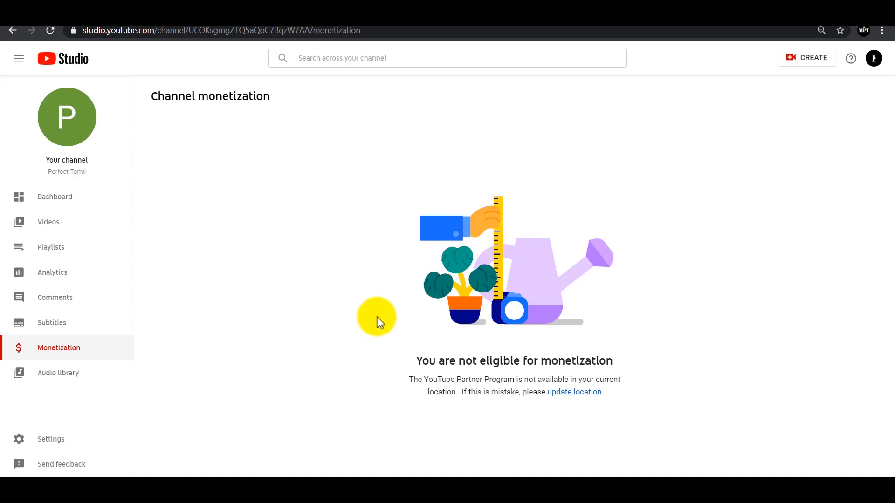
Open the Audio Library and look through its list of free music tracks
{"action": "left_click", "coordinate": [89, 380]}
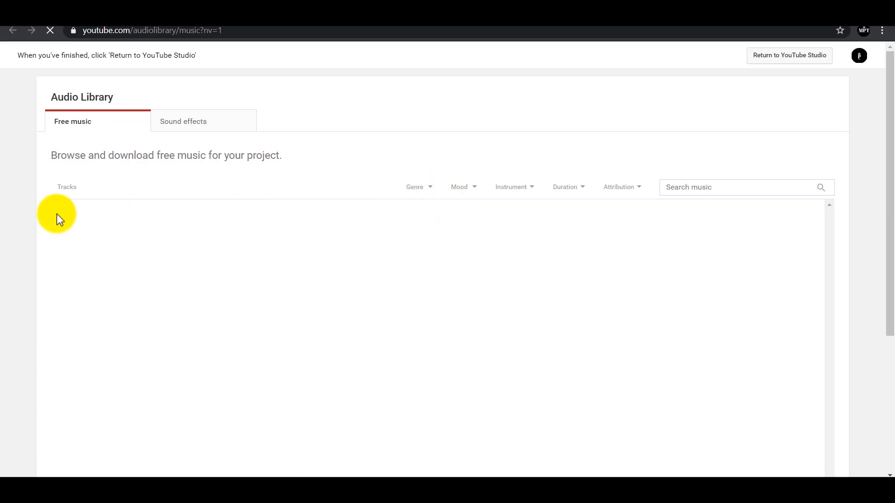
{"action": "scroll", "coordinate": [57, 217], "scroll_direction": "down", "scroll_amount": 1}
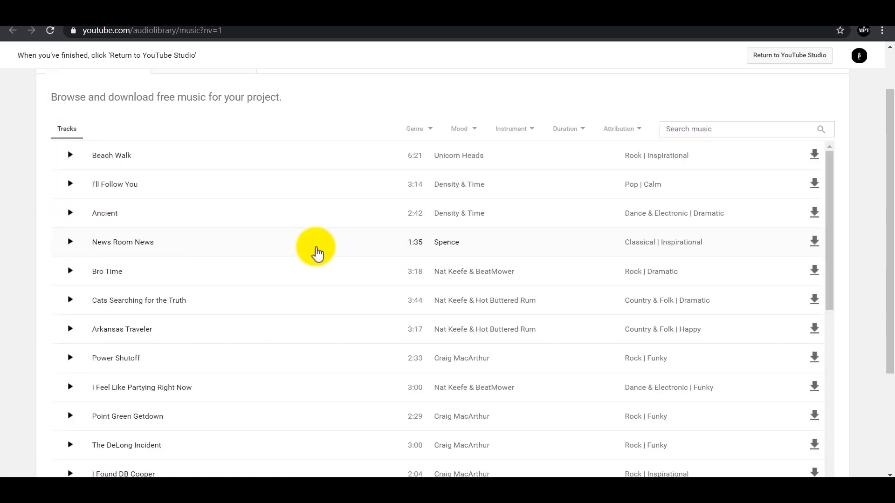
{"action": "scroll", "coordinate": [315, 249], "scroll_direction": "up", "scroll_amount": 1}
{"action": "scroll", "coordinate": [292, 254], "scroll_direction": "down", "scroll_amount": 9}
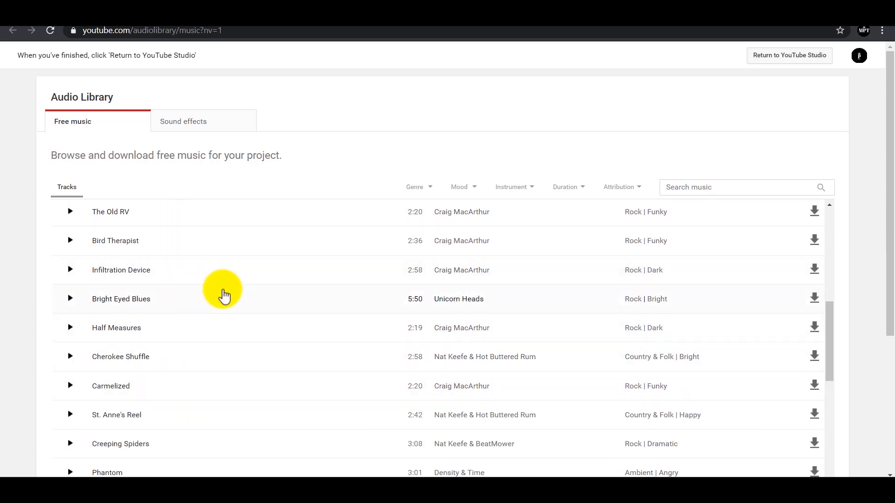
{"action": "scroll", "coordinate": [228, 303], "scroll_direction": "up", "scroll_amount": 8}
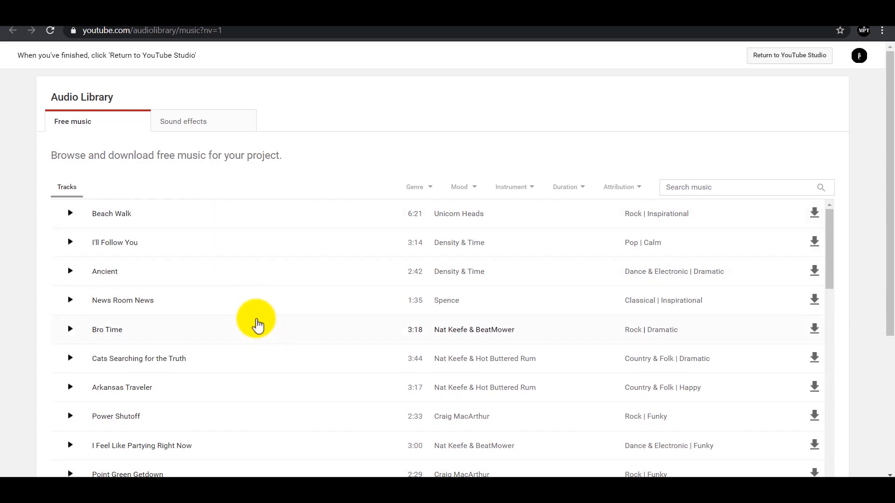
{"action": "scroll", "coordinate": [261, 326], "scroll_direction": "down", "scroll_amount": 8}
{"action": "scroll", "coordinate": [268, 347], "scroll_direction": "down", "scroll_amount": 10}
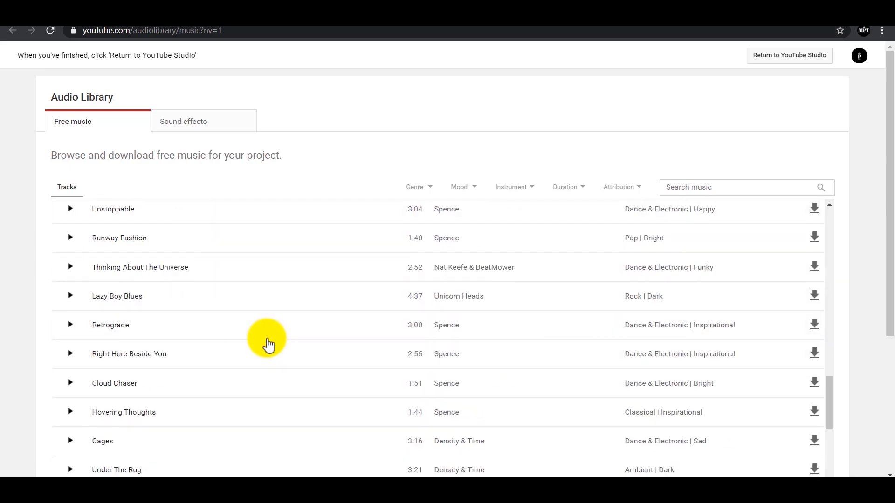
{"action": "scroll", "coordinate": [268, 341], "scroll_direction": "up", "scroll_amount": 10}
Look through the Audio Library's sound effects, switch back to its free music and return to the Studio monetization page
{"action": "left_click", "coordinate": [203, 125]}
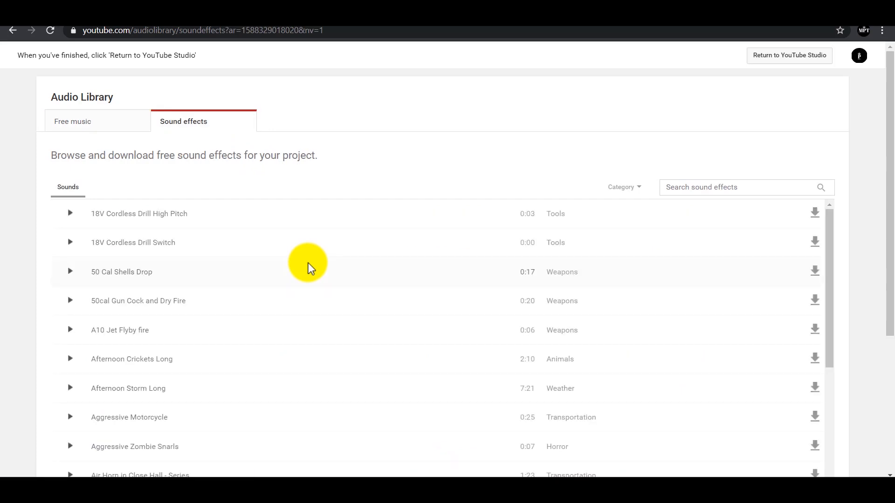
{"action": "scroll", "coordinate": [307, 307], "scroll_direction": "down", "scroll_amount": 6}
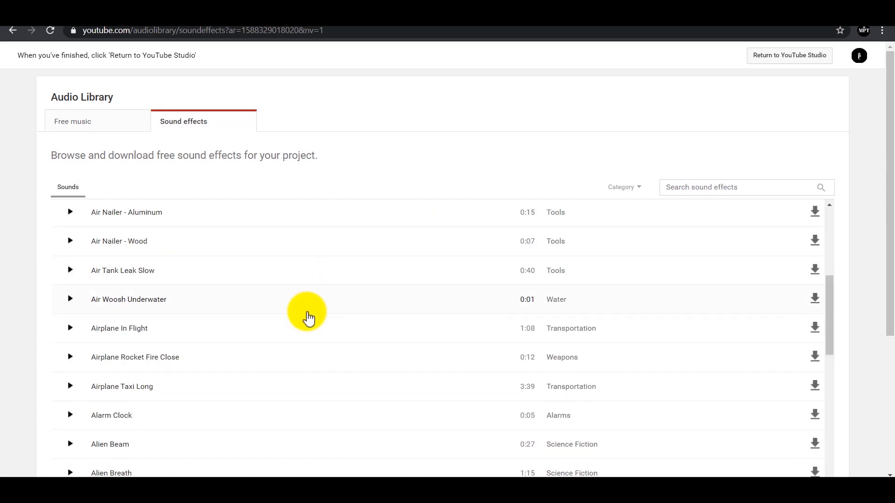
{"action": "scroll", "coordinate": [308, 321], "scroll_direction": "up", "scroll_amount": 3}
{"action": "scroll", "coordinate": [305, 320], "scroll_direction": "up", "scroll_amount": 3}
{"action": "scroll", "coordinate": [300, 326], "scroll_direction": "down", "scroll_amount": 15}
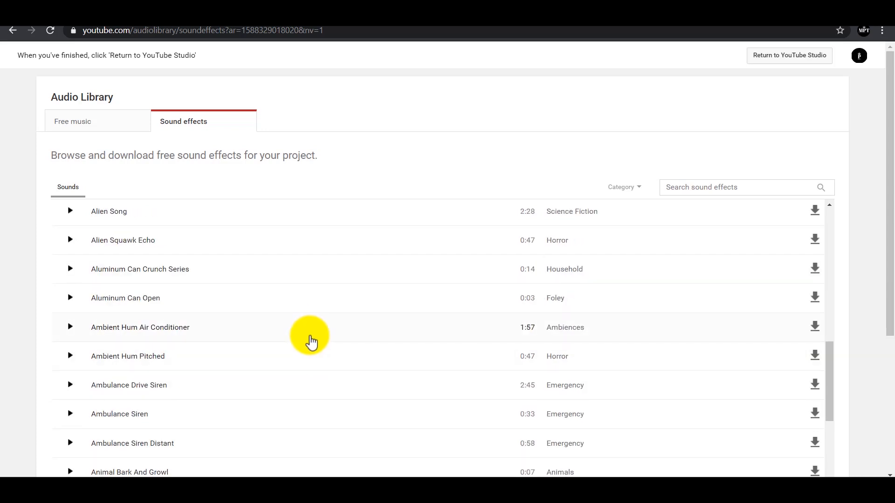
{"action": "scroll", "coordinate": [311, 342], "scroll_direction": "up", "scroll_amount": 10}
{"action": "left_click", "coordinate": [111, 123]}
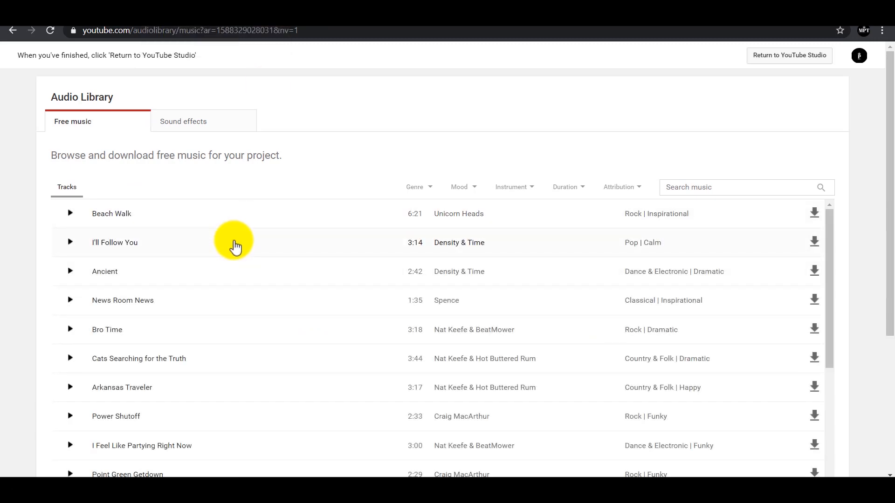
{"action": "key", "text": "alt+Left"}
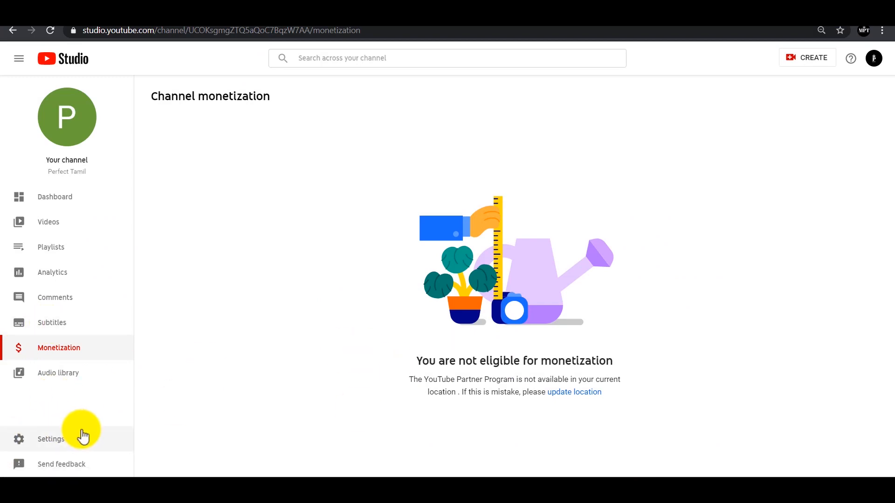
Set the default currency in the Studio settings to INR — Indian Rupee
{"action": "left_click", "coordinate": [58, 441]}
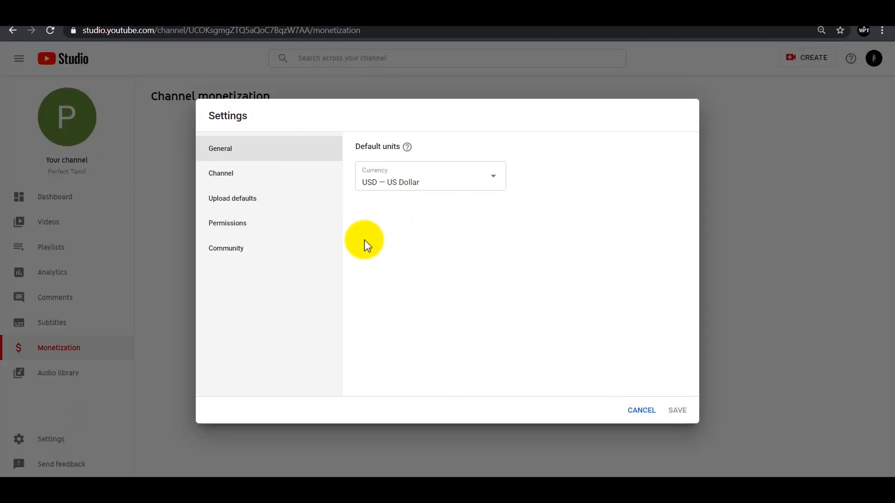
{"action": "left_click", "coordinate": [472, 184]}
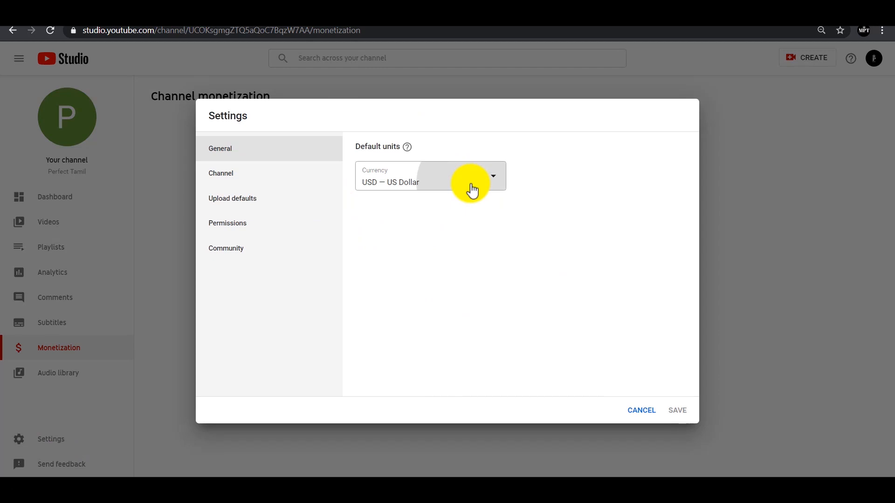
{"action": "type", "text": "in"}
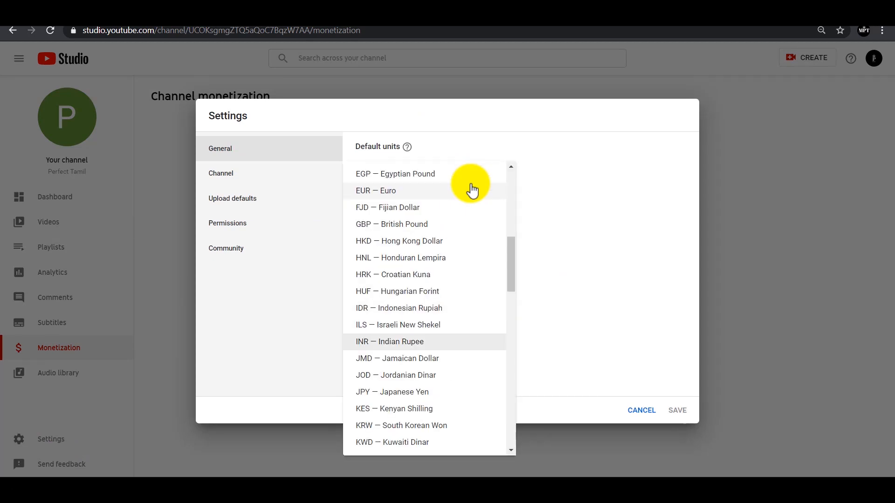
{"action": "left_click", "coordinate": [392, 343]}
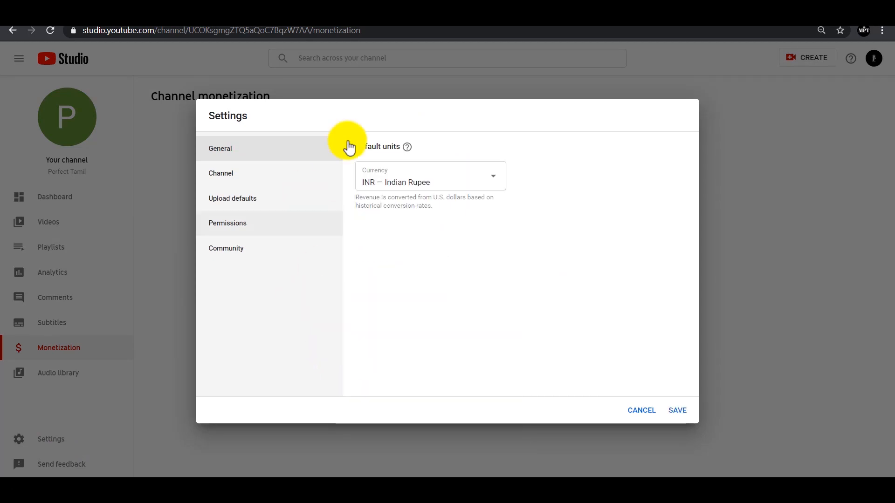
Set the channel's country to India in its basic info, leaving the keywords empty
{"action": "left_click", "coordinate": [273, 177]}
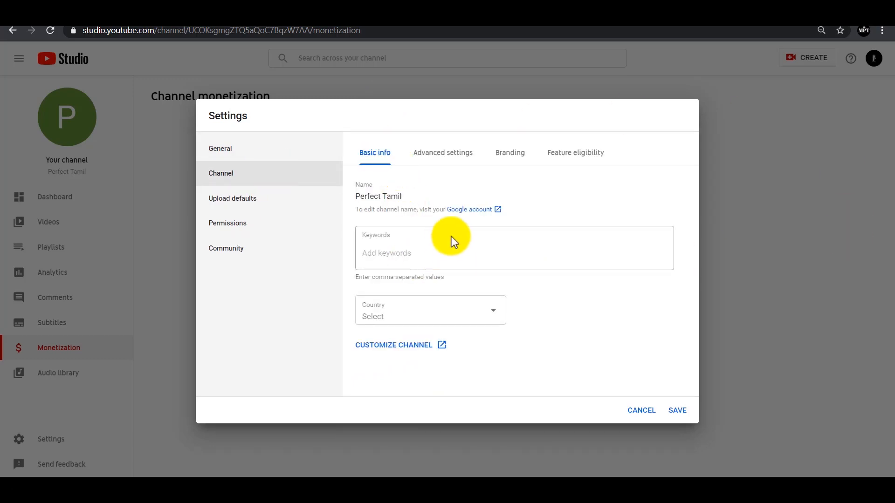
{"action": "left_click", "coordinate": [414, 256]}
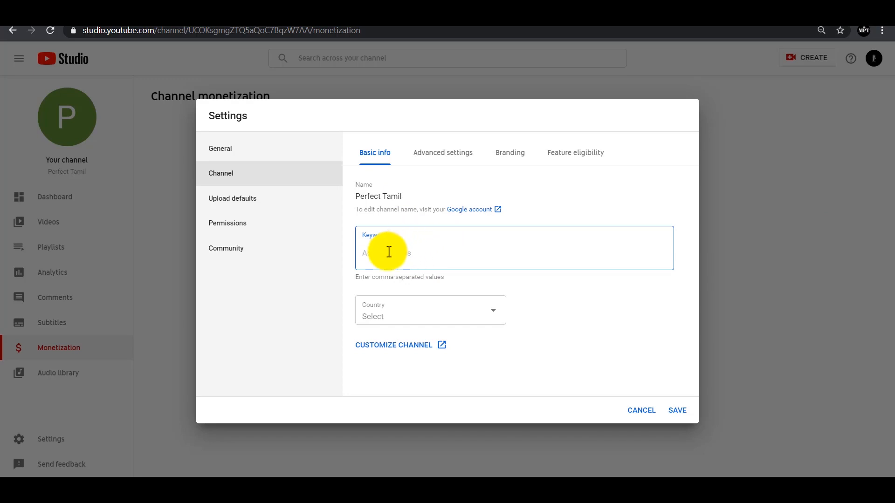
{"action": "left_click", "coordinate": [490, 321]}
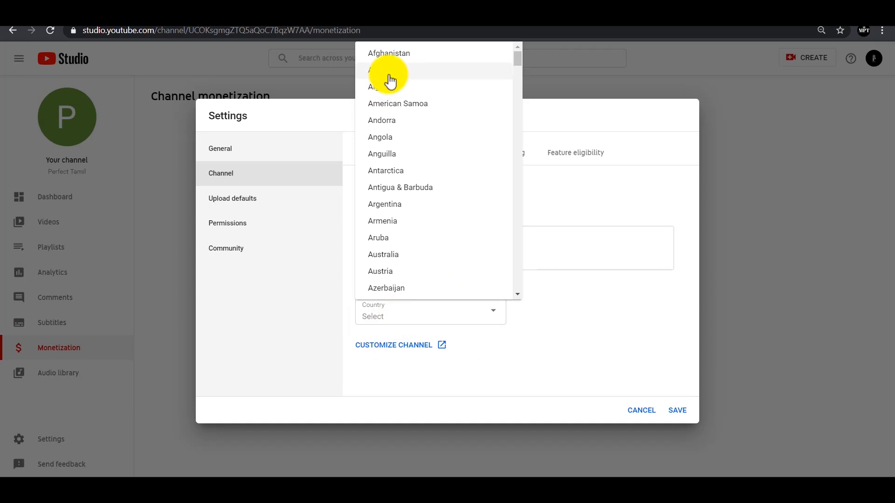
{"action": "scroll", "coordinate": [391, 86], "scroll_direction": "down", "scroll_amount": 9}
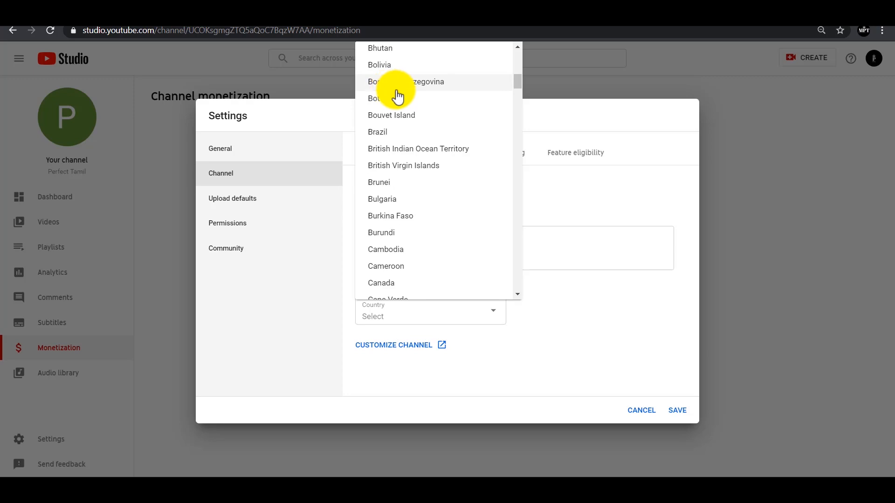
{"action": "scroll", "coordinate": [395, 94], "scroll_direction": "down", "scroll_amount": 20}
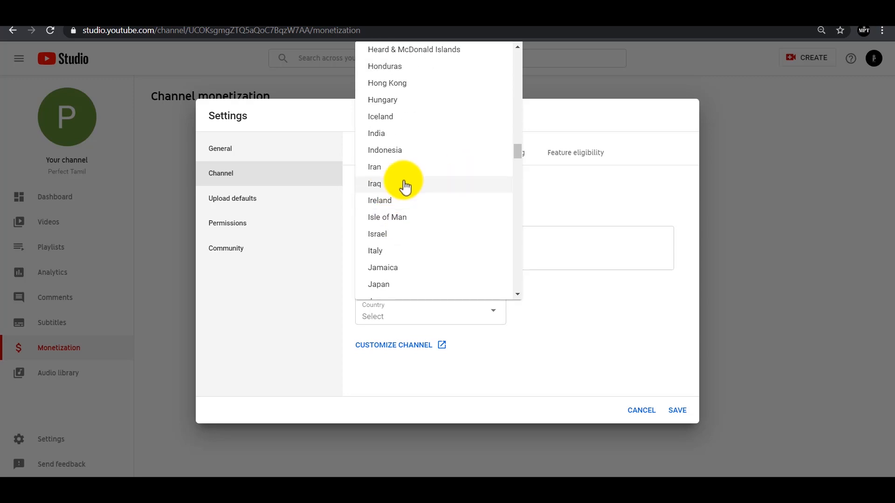
{"action": "left_click", "coordinate": [390, 134]}
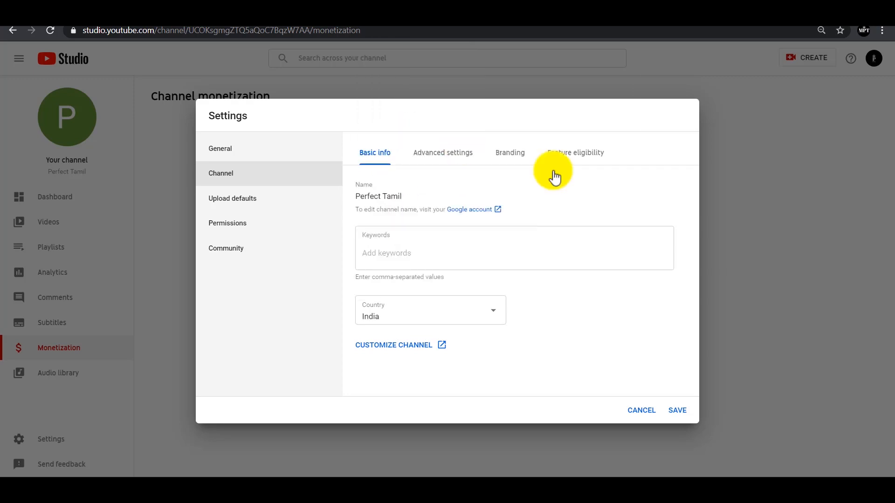
Examine the channel's advanced settings for audience, Google Ads linking, subscriber count and advertisements, and view the video watermark branding options
{"action": "left_click", "coordinate": [444, 156]}
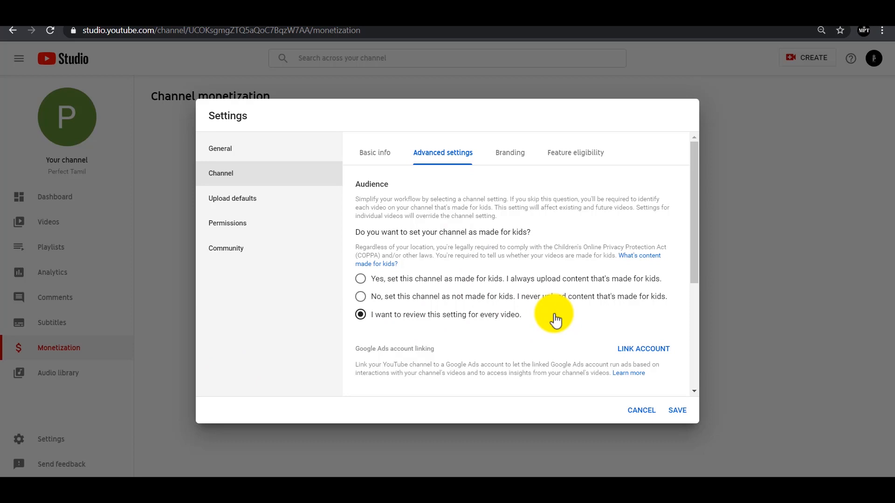
{"action": "scroll", "coordinate": [540, 315], "scroll_direction": "down", "scroll_amount": 3}
{"action": "scroll", "coordinate": [539, 308], "scroll_direction": "up", "scroll_amount": 3}
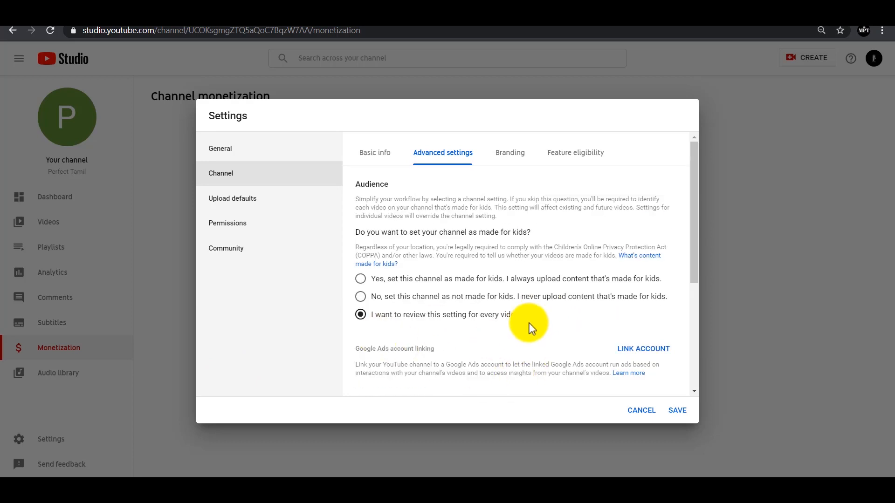
{"action": "scroll", "coordinate": [531, 325], "scroll_direction": "down", "scroll_amount": 3}
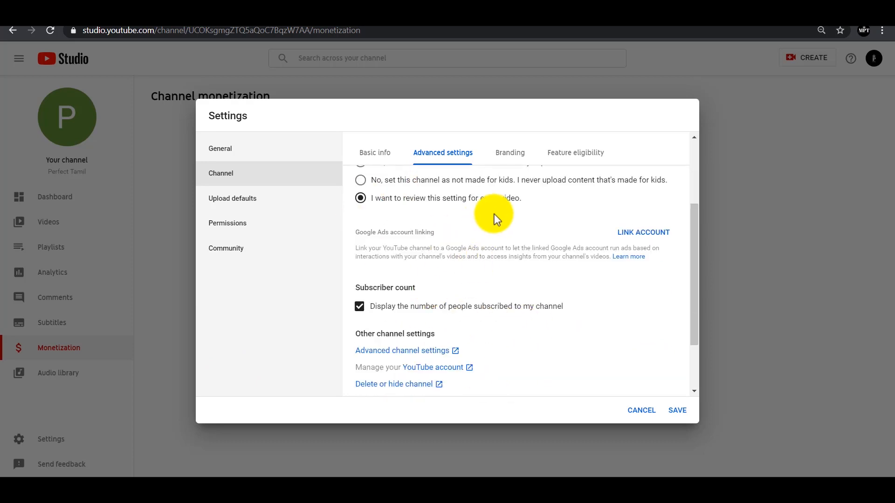
{"action": "scroll", "coordinate": [494, 214], "scroll_direction": "down", "scroll_amount": 2}
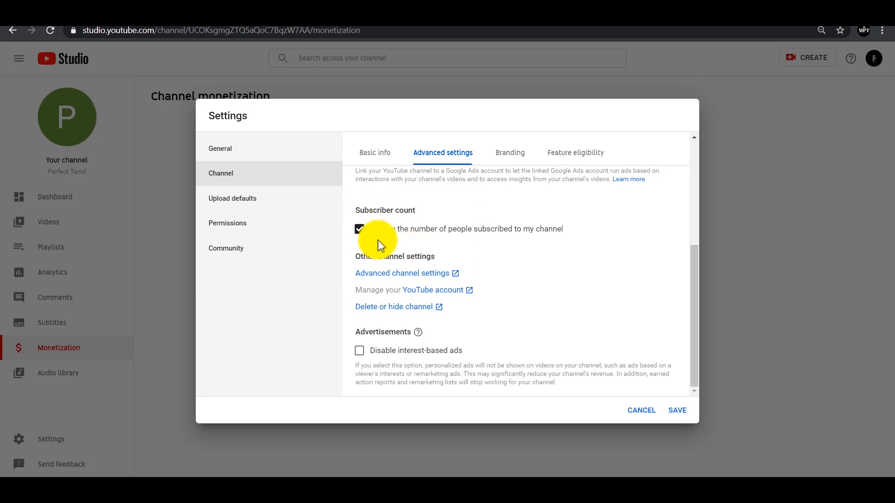
{"action": "scroll", "coordinate": [580, 291], "scroll_direction": "up", "scroll_amount": 4}
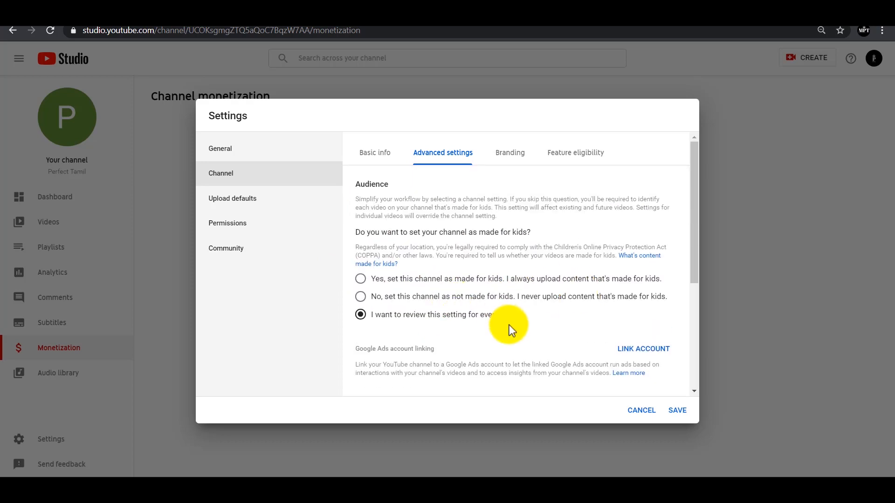
{"action": "scroll", "coordinate": [419, 303], "scroll_direction": "down", "scroll_amount": 1}
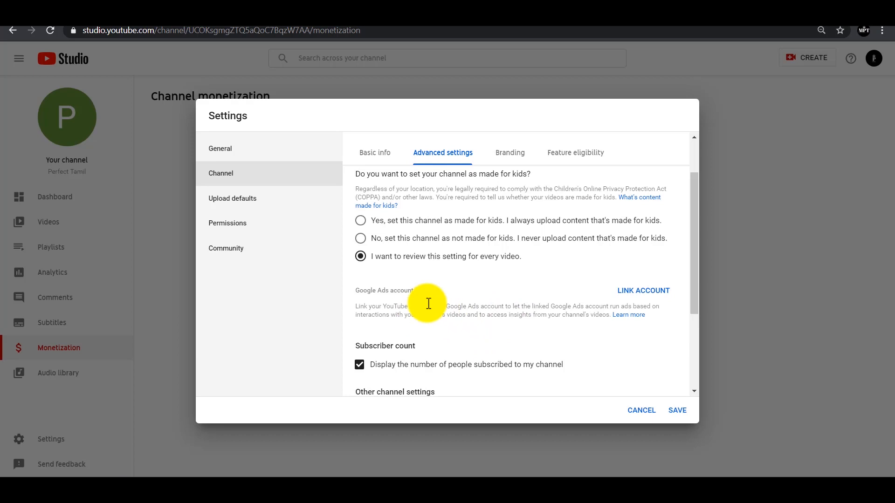
{"action": "scroll", "coordinate": [591, 310], "scroll_direction": "up", "scroll_amount": 1}
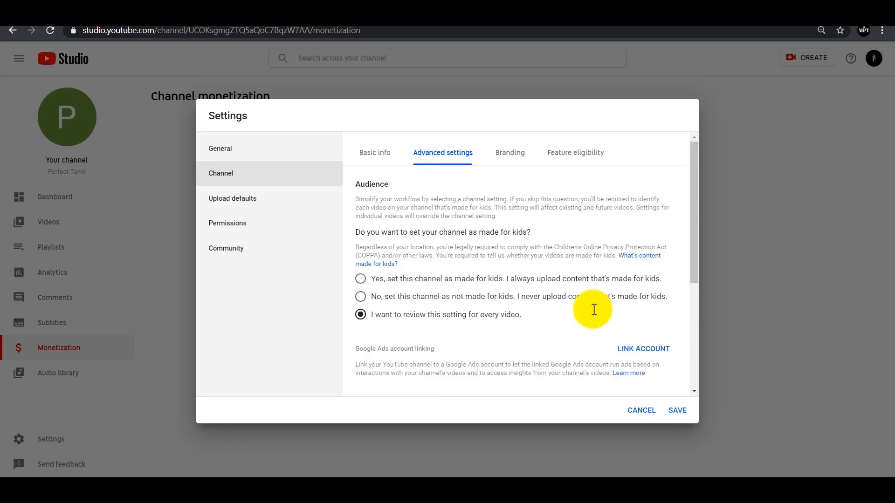
{"action": "left_click", "coordinate": [505, 156]}
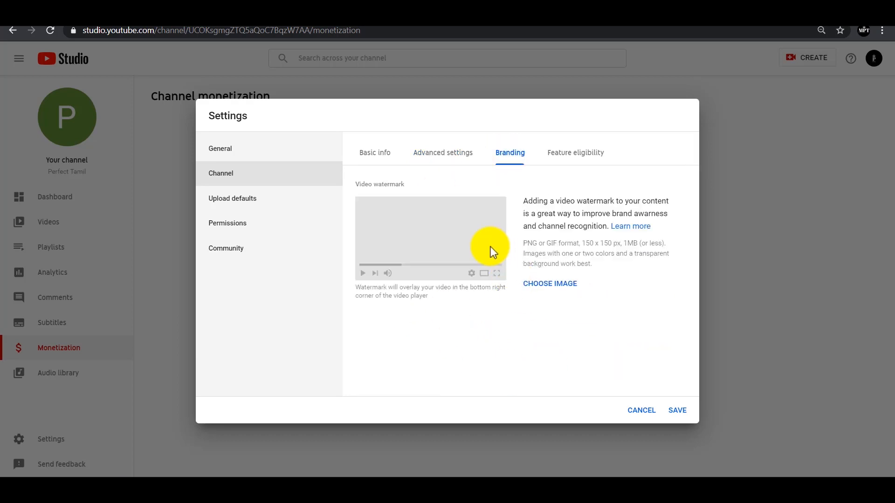
Add image 6 from the Logo folder as the video watermark, displayed for the entire video, and save the settings
{"action": "left_click", "coordinate": [552, 283]}
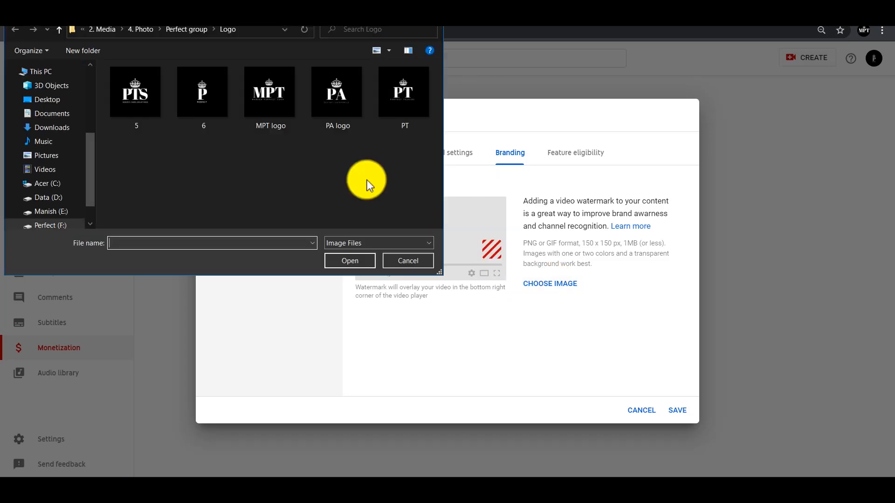
{"action": "double_click", "coordinate": [204, 98]}
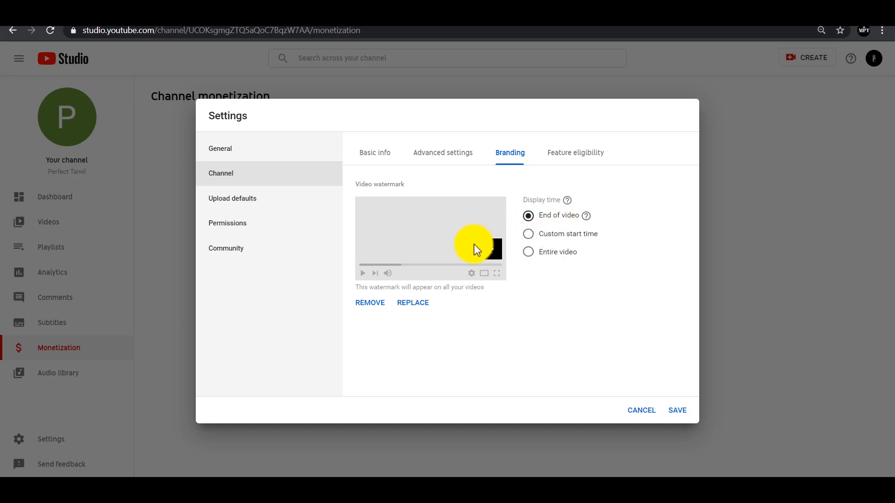
{"action": "left_click", "coordinate": [528, 237]}
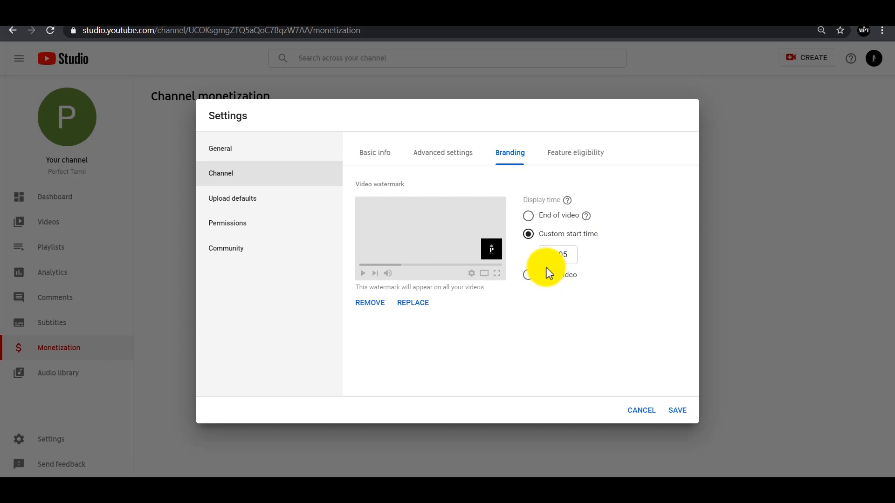
{"action": "left_click", "coordinate": [528, 275]}
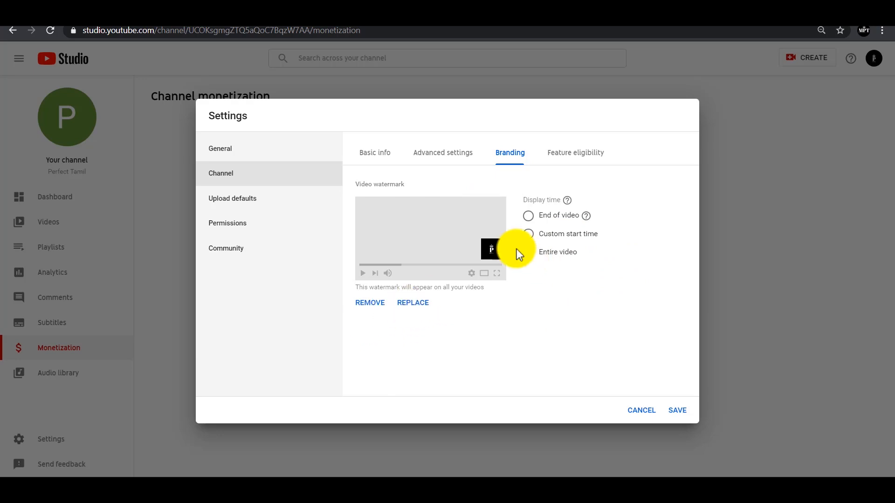
{"action": "left_click", "coordinate": [677, 410]}
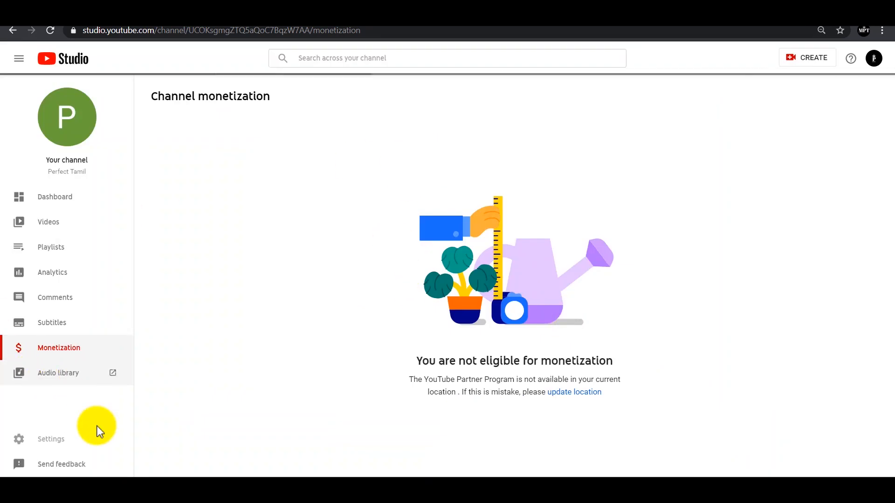
Examine the channel's feature eligibility in the Studio settings, covering the default features and those that require phone verification
{"action": "left_click", "coordinate": [51, 439]}
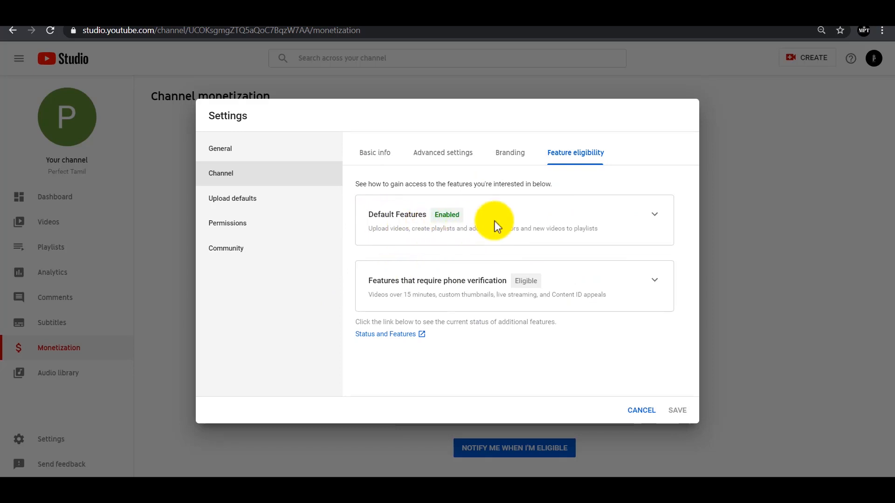
{"action": "left_click", "coordinate": [656, 217]}
{"action": "scroll", "coordinate": [509, 314], "scroll_direction": "down", "scroll_amount": 1}
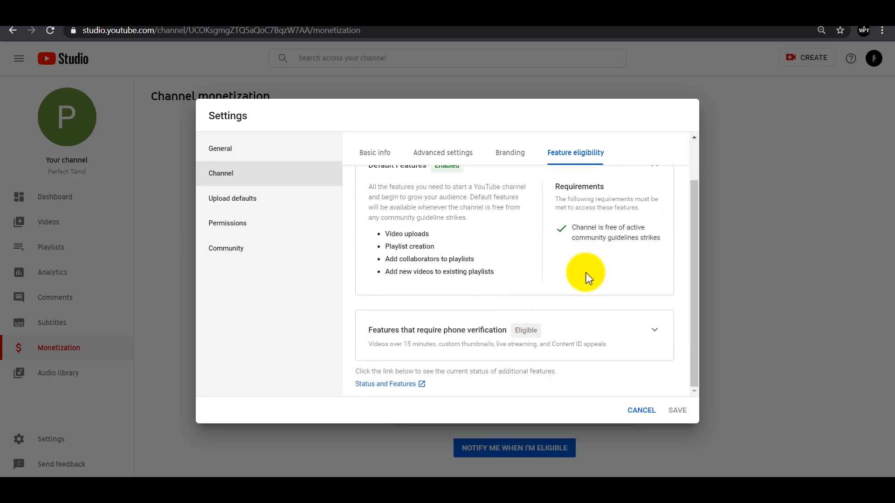
{"action": "scroll", "coordinate": [582, 273], "scroll_direction": "up", "scroll_amount": 1}
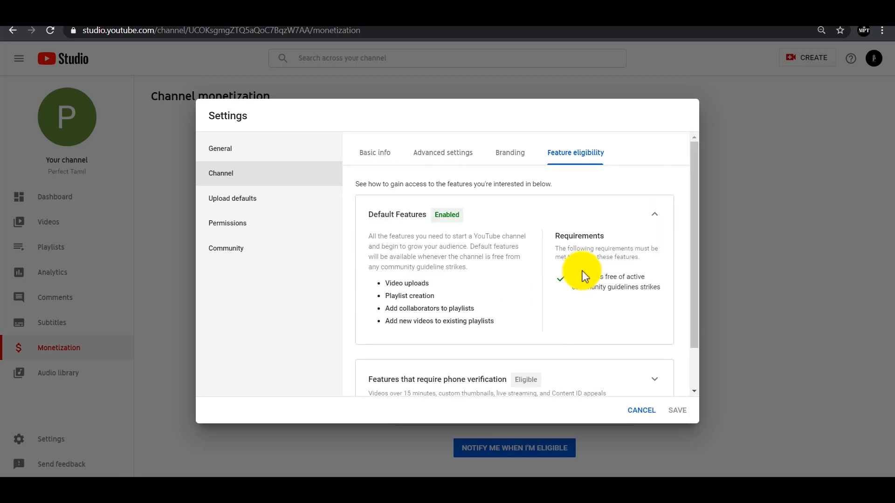
{"action": "left_click", "coordinate": [659, 220]}
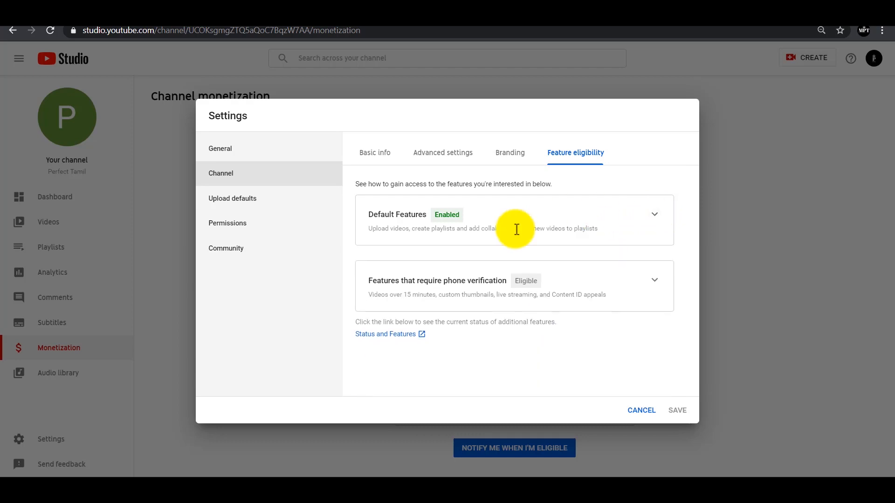
{"action": "left_click", "coordinate": [655, 284]}
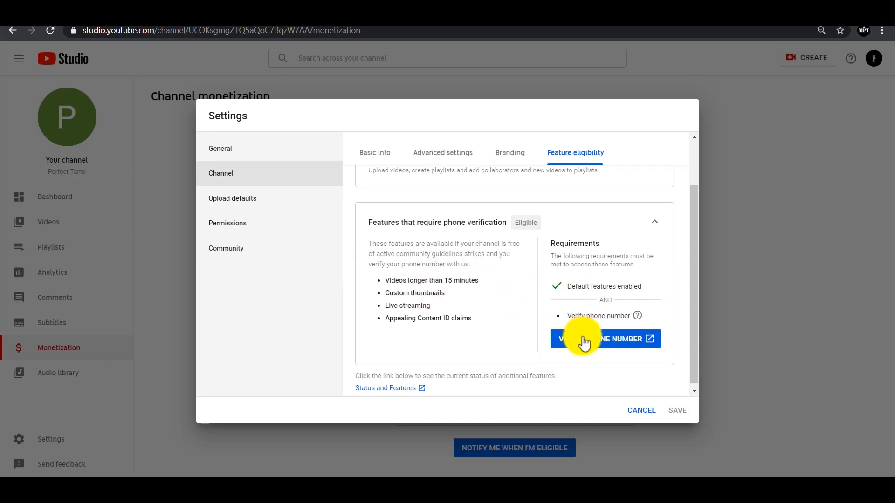
{"action": "left_click", "coordinate": [651, 229]}
Examine the upload defaults' basic info, covering the title, description, visibility options and tags, without entering anything
{"action": "left_click", "coordinate": [261, 204]}
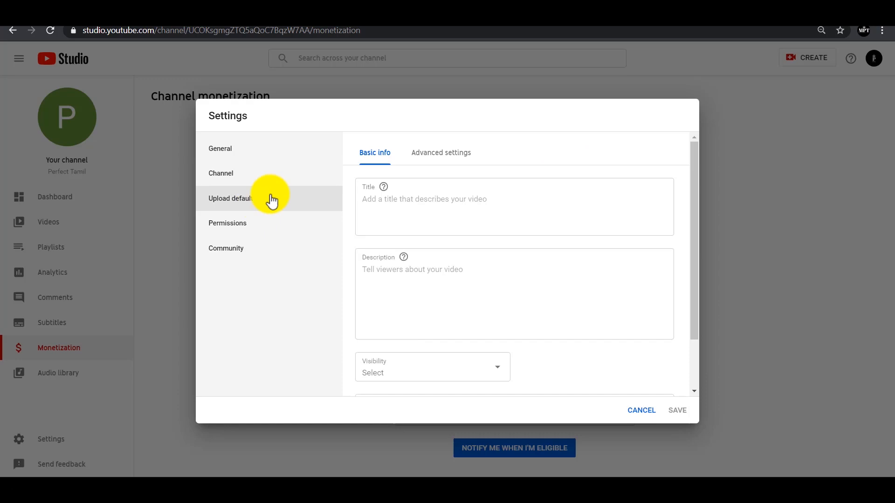
{"action": "scroll", "coordinate": [461, 252], "scroll_direction": "down", "scroll_amount": 2}
{"action": "scroll", "coordinate": [460, 247], "scroll_direction": "up", "scroll_amount": 2}
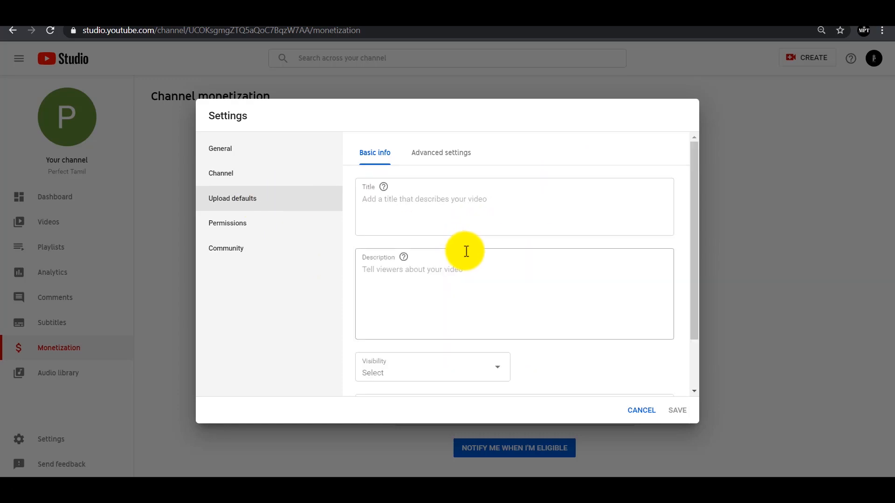
{"action": "left_click", "coordinate": [395, 201]}
{"action": "left_click", "coordinate": [548, 293]}
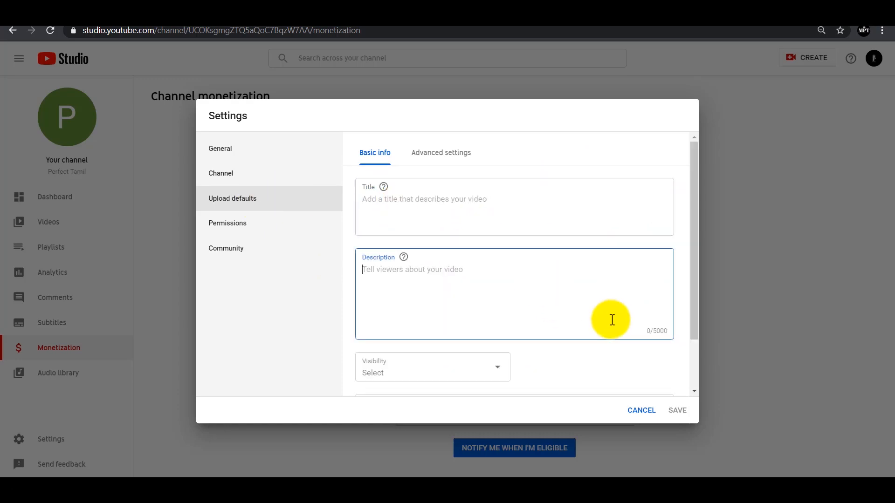
{"action": "left_click", "coordinate": [424, 193]}
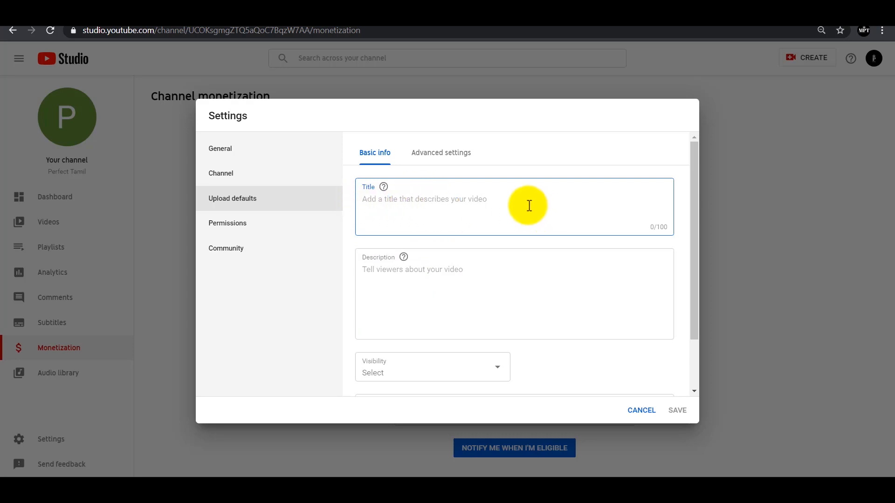
{"action": "scroll", "coordinate": [527, 204], "scroll_direction": "down", "scroll_amount": 2}
{"action": "left_click", "coordinate": [455, 220]}
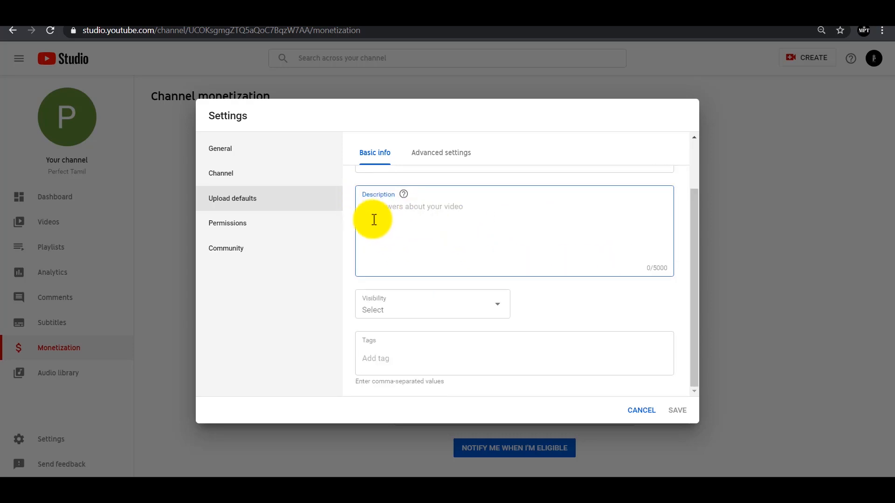
{"action": "scroll", "coordinate": [457, 222], "scroll_direction": "up", "scroll_amount": 2}
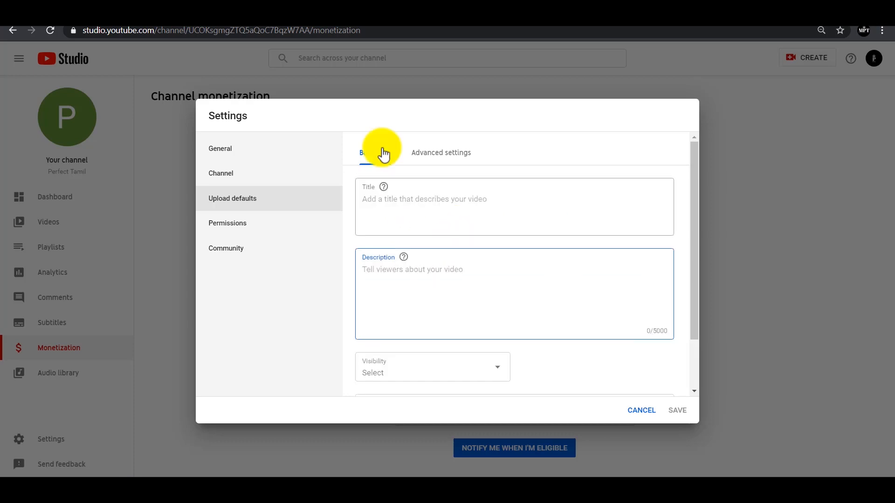
{"action": "scroll", "coordinate": [429, 261], "scroll_direction": "down", "scroll_amount": 2}
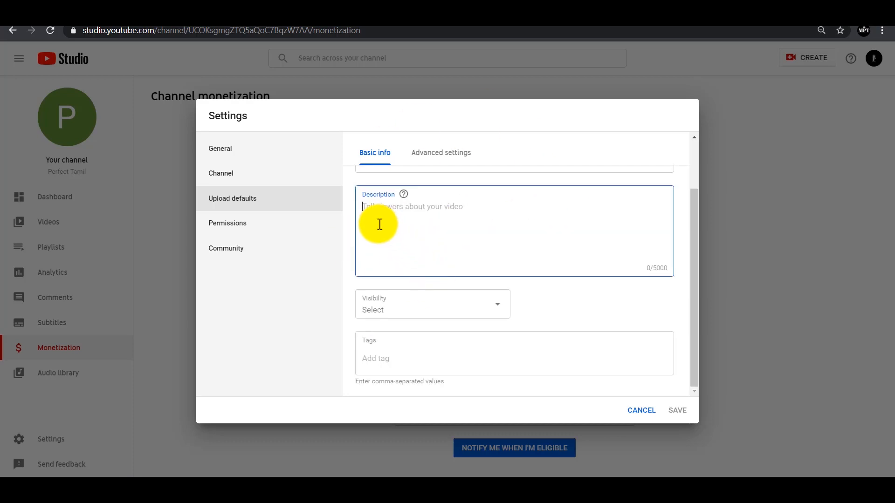
{"action": "left_click", "coordinate": [488, 305]}
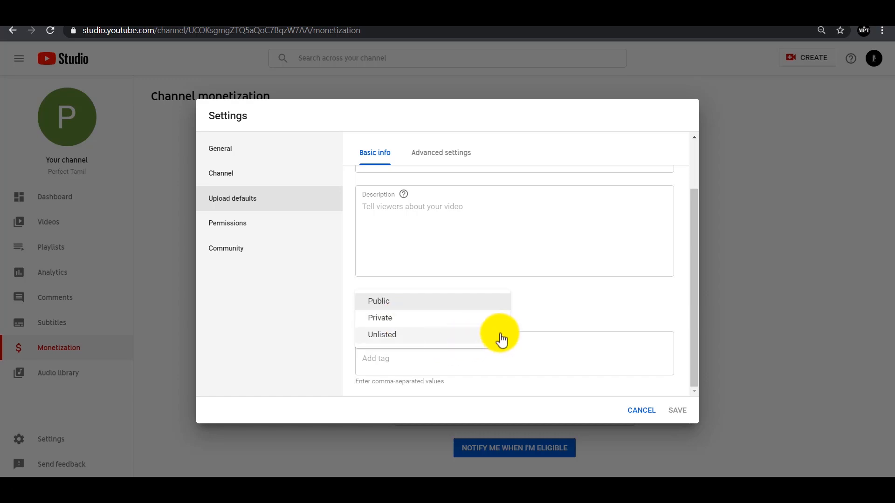
{"action": "left_click", "coordinate": [555, 317]}
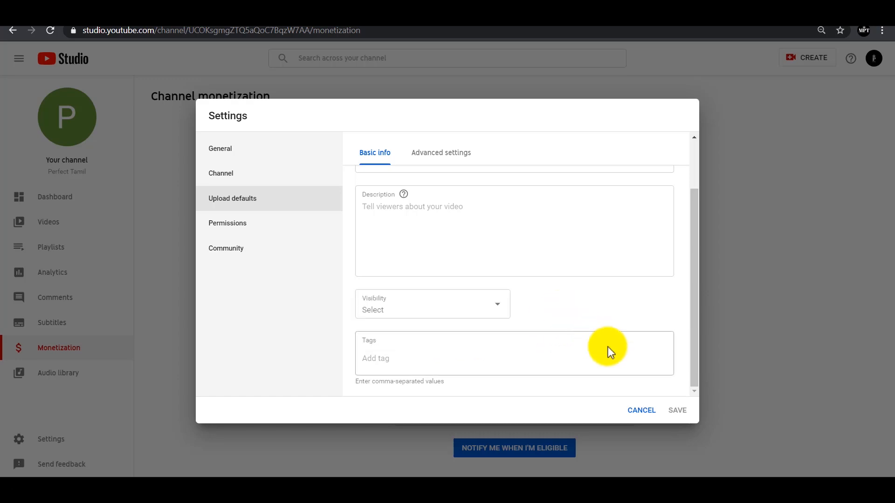
{"action": "left_click", "coordinate": [440, 359]}
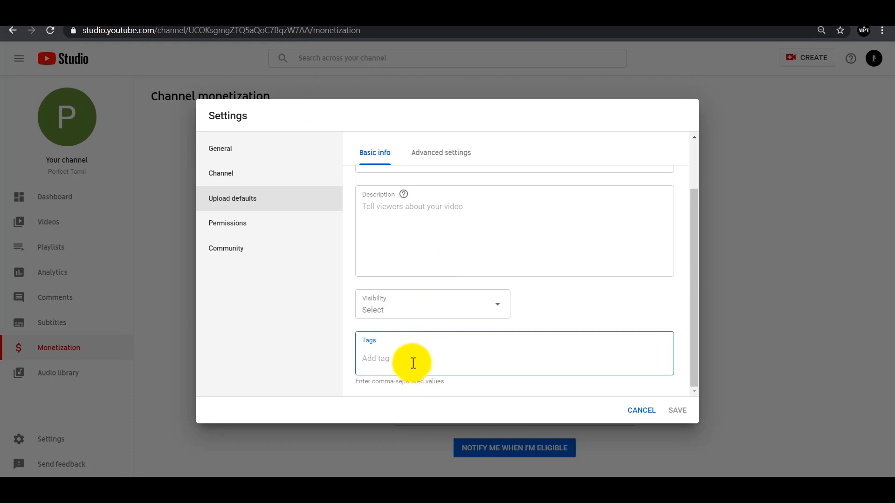
View the channel permissions and examine the community automated filters for moderators, approved users, hidden users, blocked words and links
{"action": "left_click", "coordinate": [266, 232]}
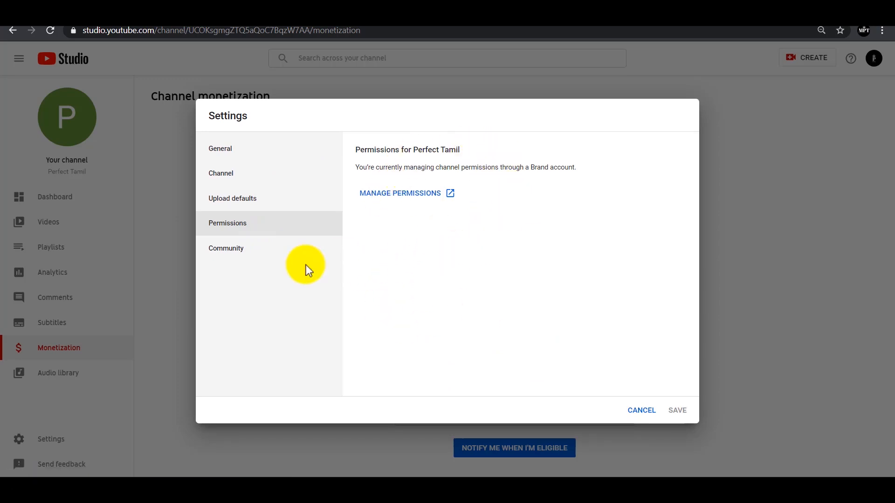
{"action": "left_click", "coordinate": [262, 257]}
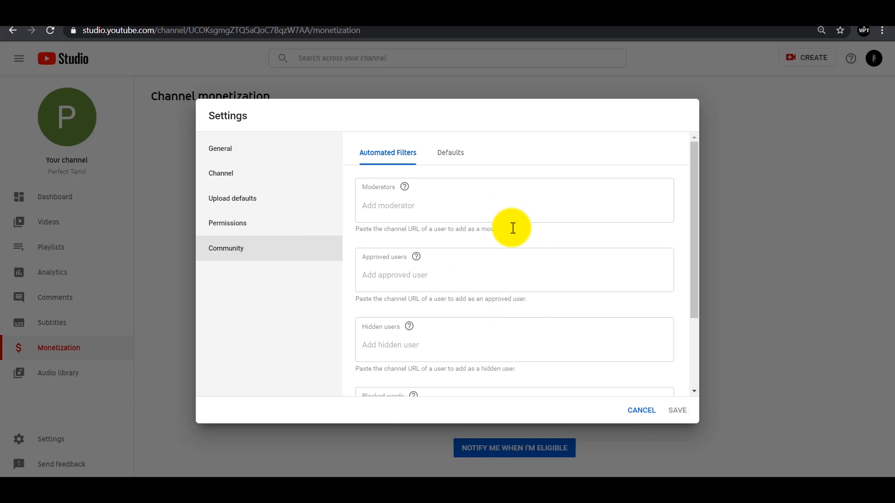
{"action": "scroll", "coordinate": [513, 228], "scroll_direction": "down", "scroll_amount": 3}
{"action": "scroll", "coordinate": [513, 228], "scroll_direction": "up", "scroll_amount": 3}
{"action": "left_click", "coordinate": [431, 205]}
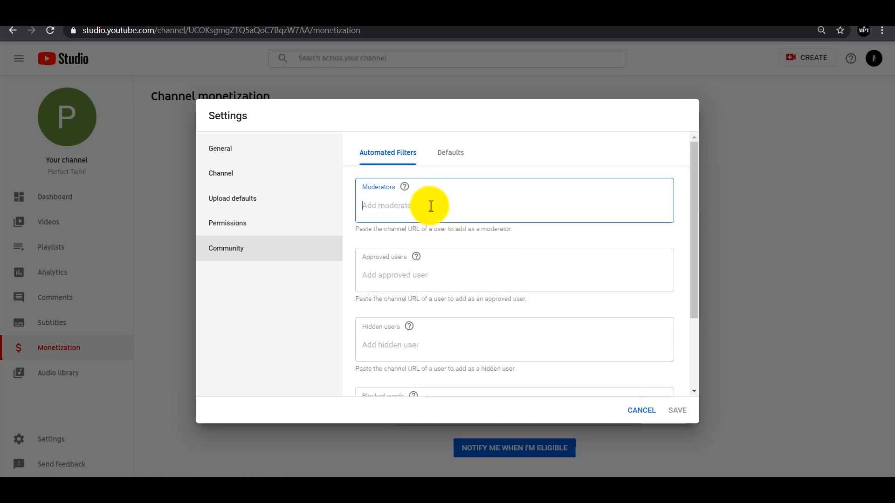
{"action": "left_click", "coordinate": [429, 274]}
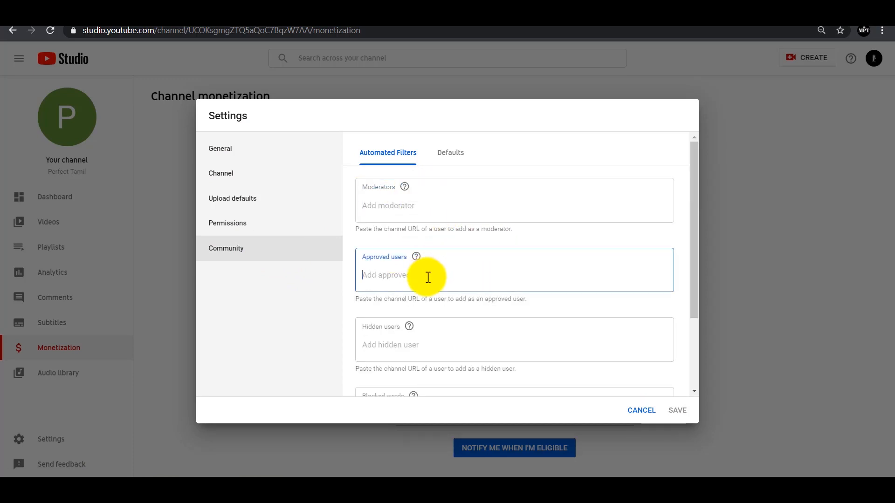
{"action": "scroll", "coordinate": [399, 243], "scroll_direction": "down", "scroll_amount": 2}
{"action": "scroll", "coordinate": [399, 244], "scroll_direction": "up", "scroll_amount": 2}
{"action": "scroll", "coordinate": [399, 244], "scroll_direction": "down", "scroll_amount": 2}
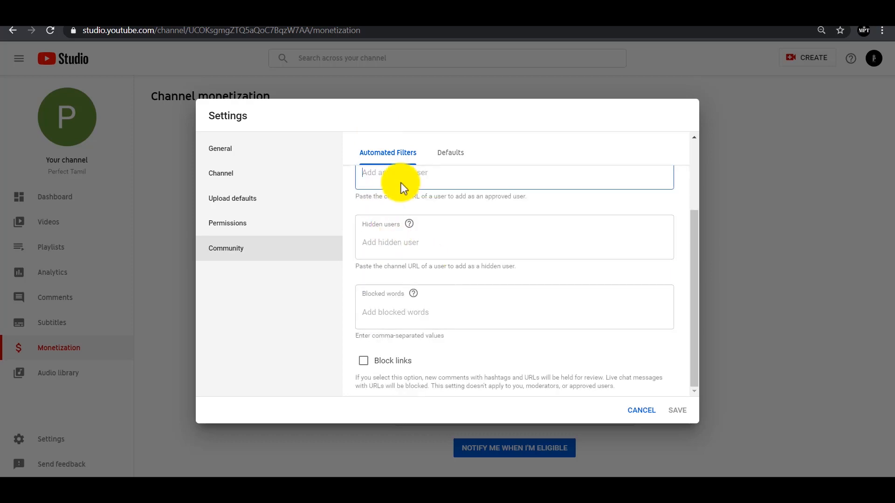
{"action": "scroll", "coordinate": [409, 224], "scroll_direction": "up", "scroll_amount": 2}
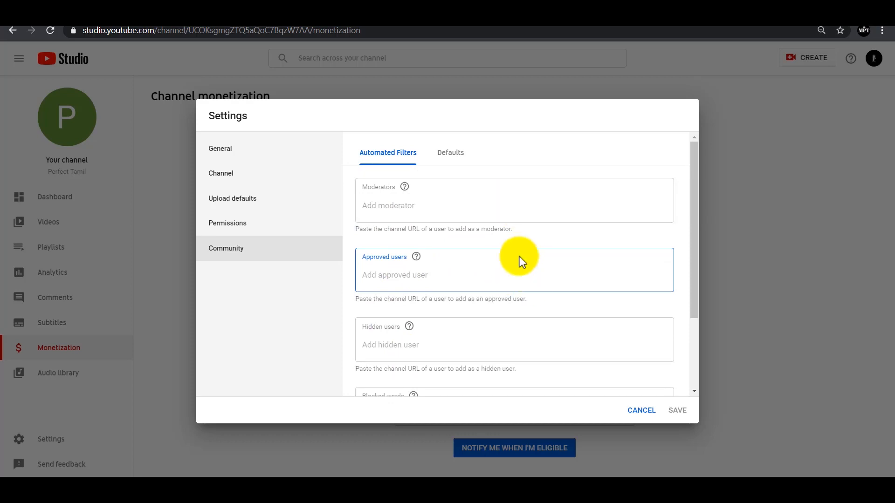
Review the community default options for comments on new videos and the Discussions tab, and close the settings without saving
{"action": "left_click", "coordinate": [452, 153]}
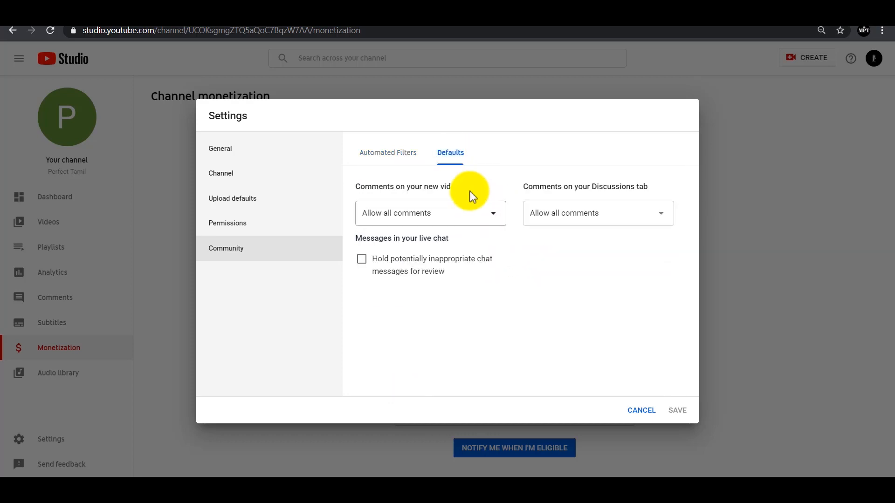
{"action": "left_click", "coordinate": [486, 218]}
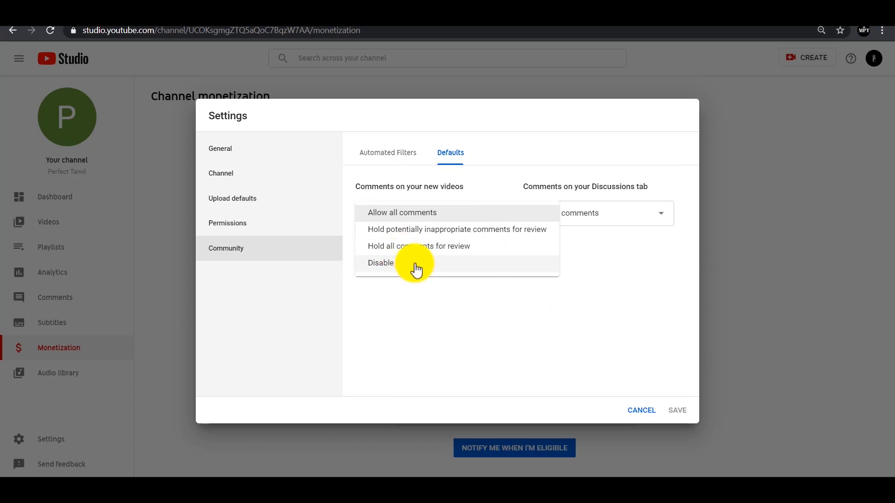
{"action": "left_click", "coordinate": [619, 222]}
{"action": "left_click", "coordinate": [621, 220]}
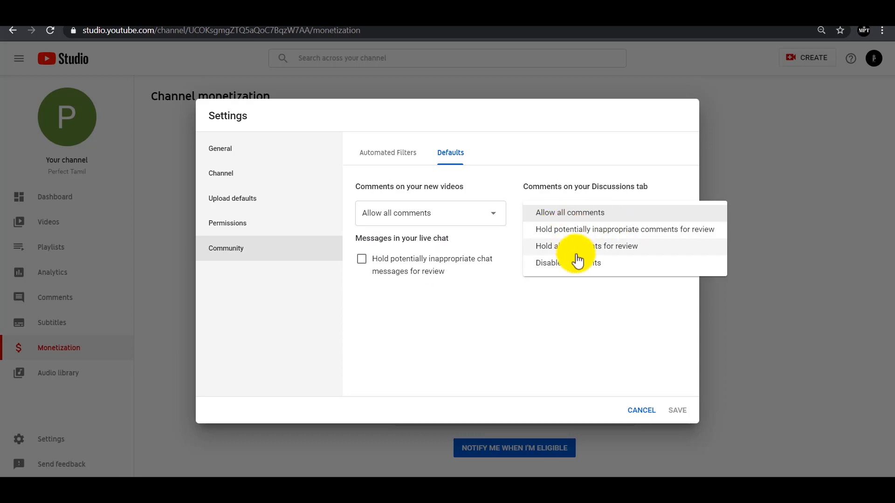
{"action": "left_click", "coordinate": [577, 301]}
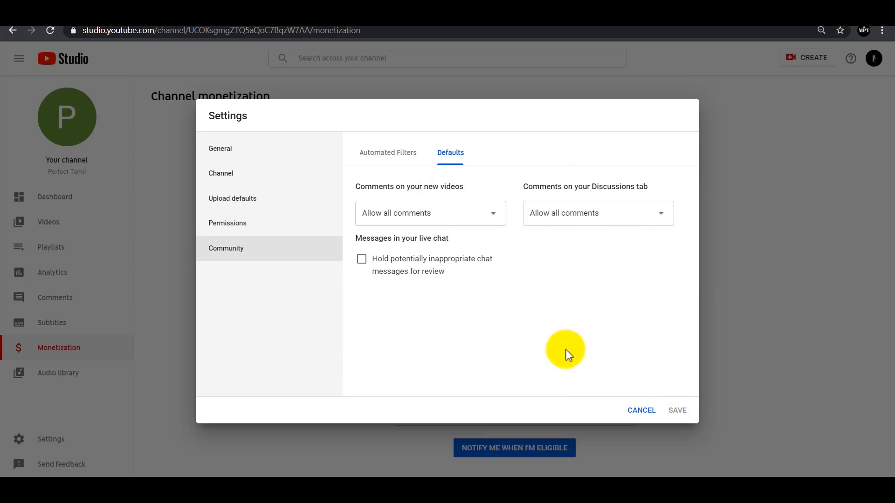
{"action": "left_click", "coordinate": [640, 410]}
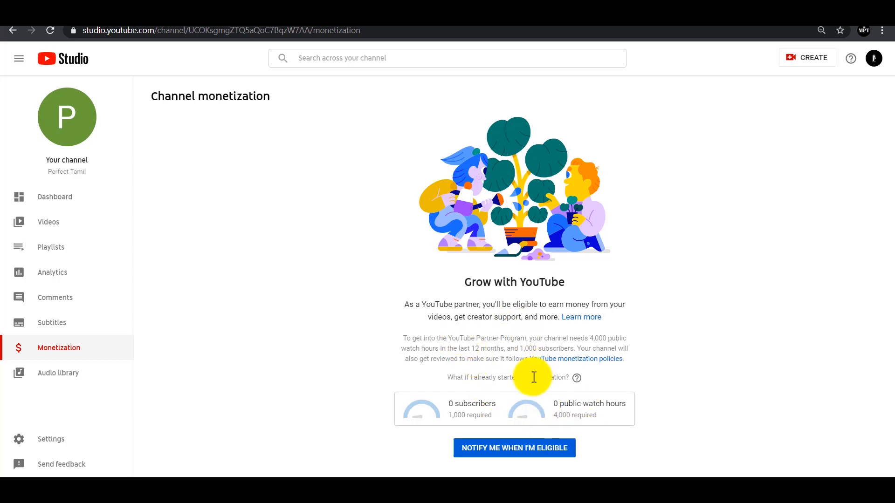
Request a notification for when the channel becomes eligible for monetization
{"action": "left_click", "coordinate": [503, 453]}
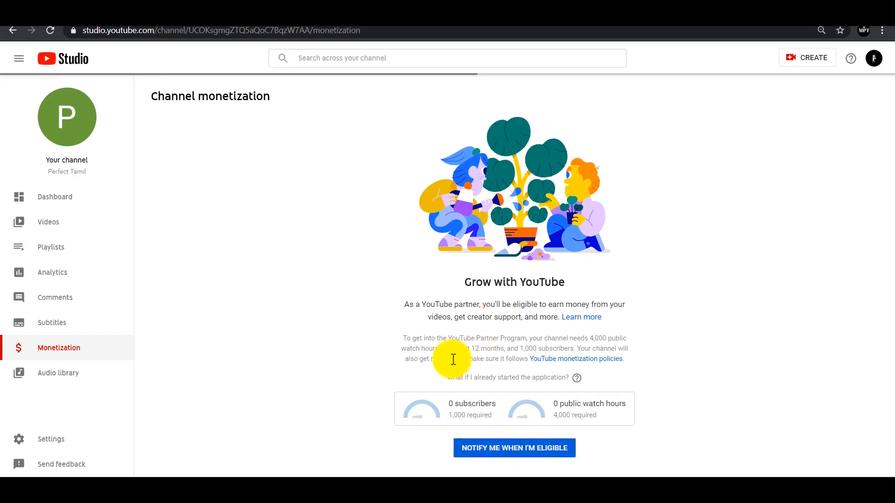